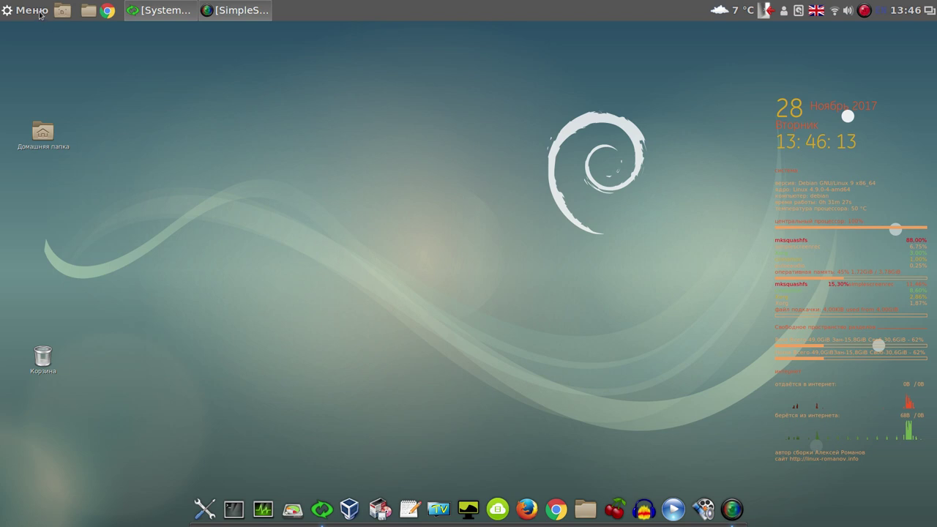
View the system information page in the system settings and close the settings window
left_click(40, 15)
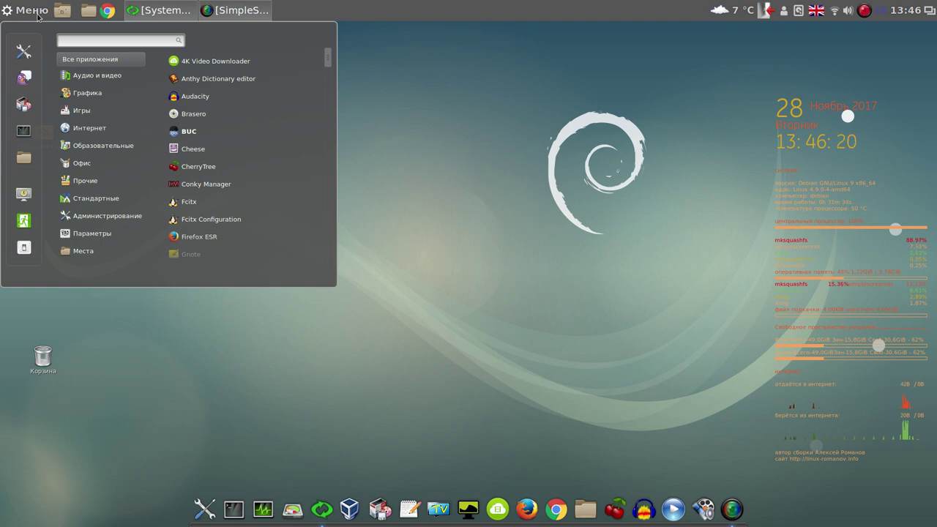
left_click(24, 53)
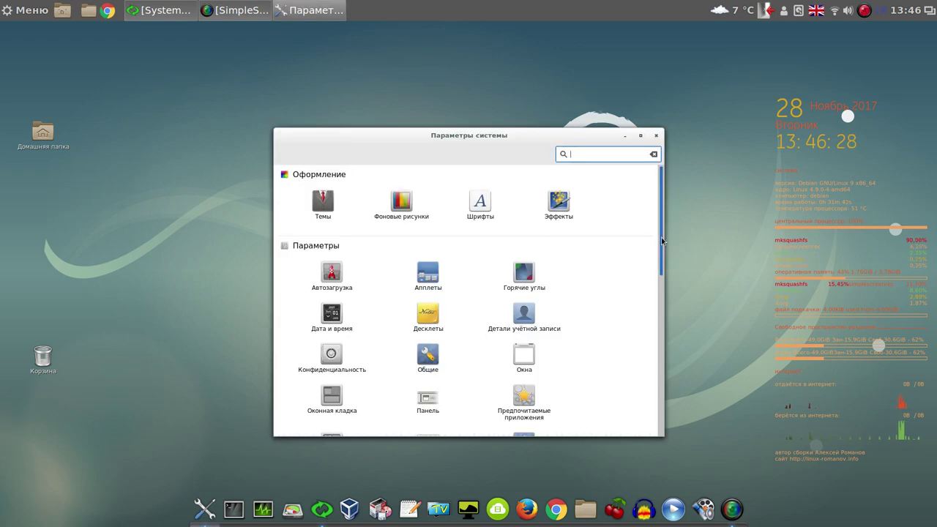
left_click_drag(662, 239, 665, 405)
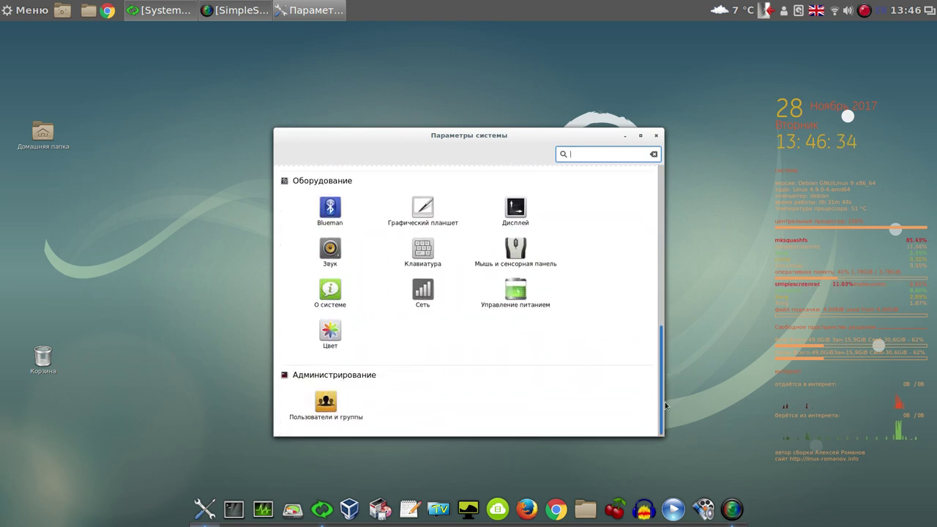
left_click_drag(665, 401, 661, 390)
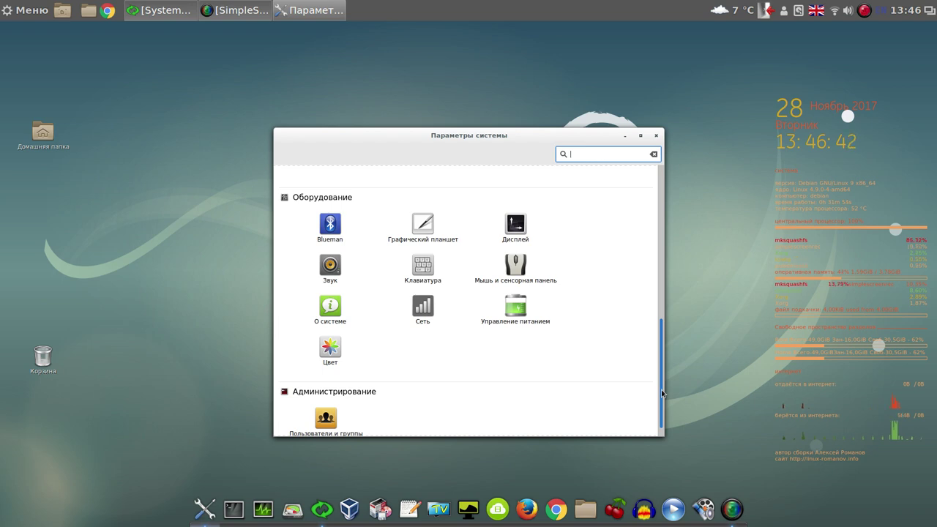
left_click(329, 315)
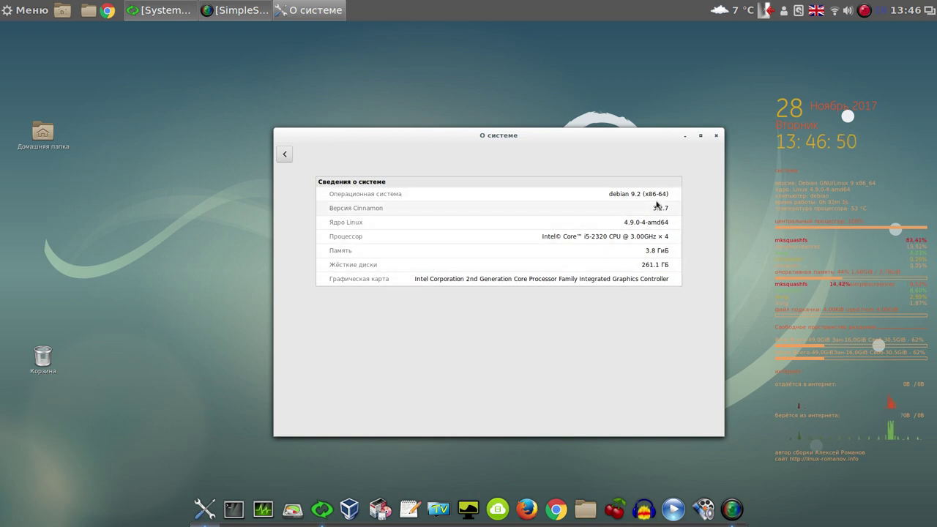
left_click(717, 137)
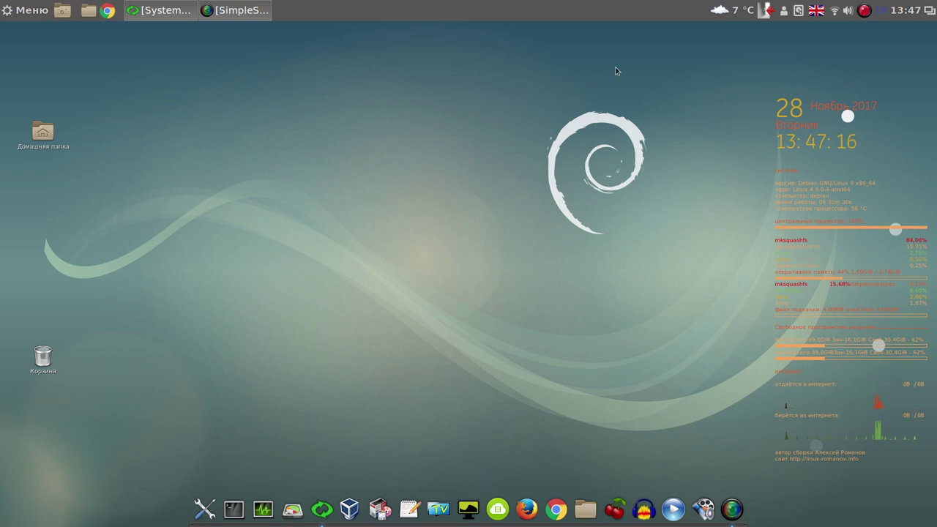
Check the list of available wireless networks and close it
left_click(835, 12)
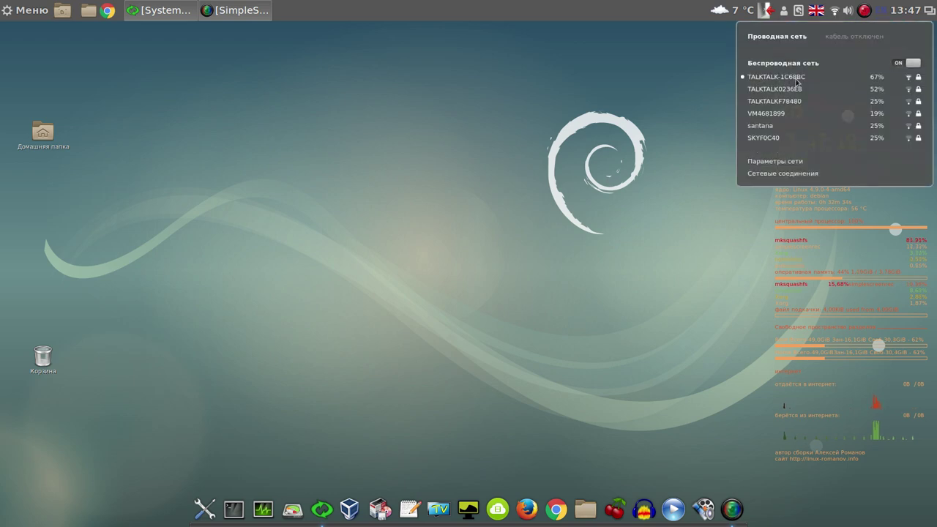
left_click(619, 11)
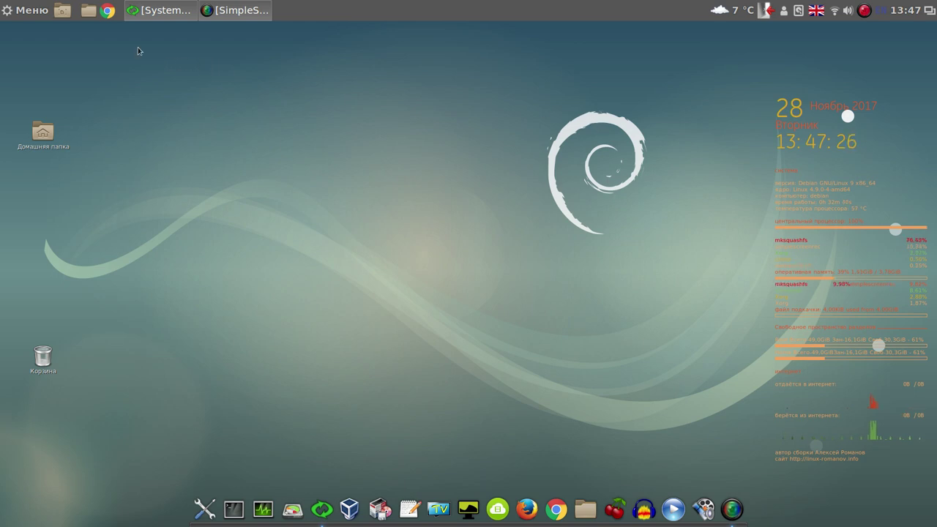
Browse from the home folder up to the file system root and open /etc/NetworkManager/NetworkManager.conf
left_click(90, 14)
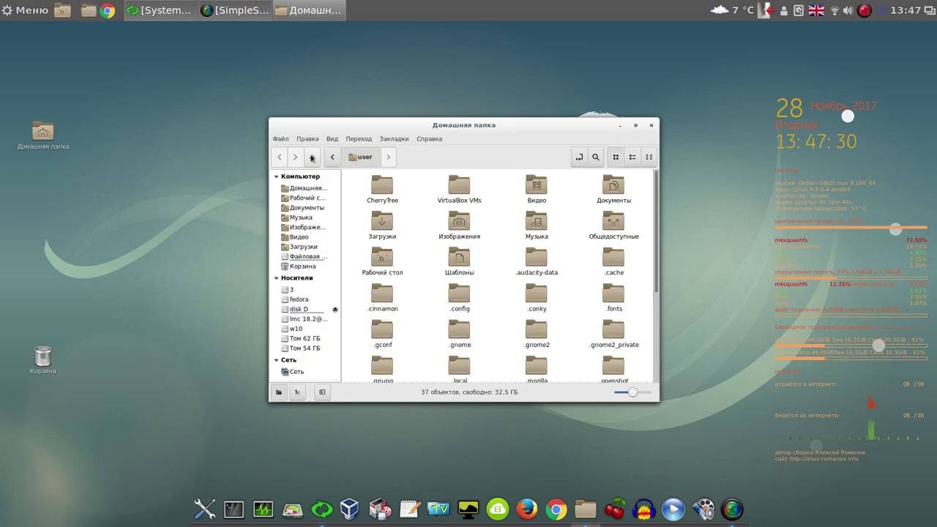
left_click(312, 157)
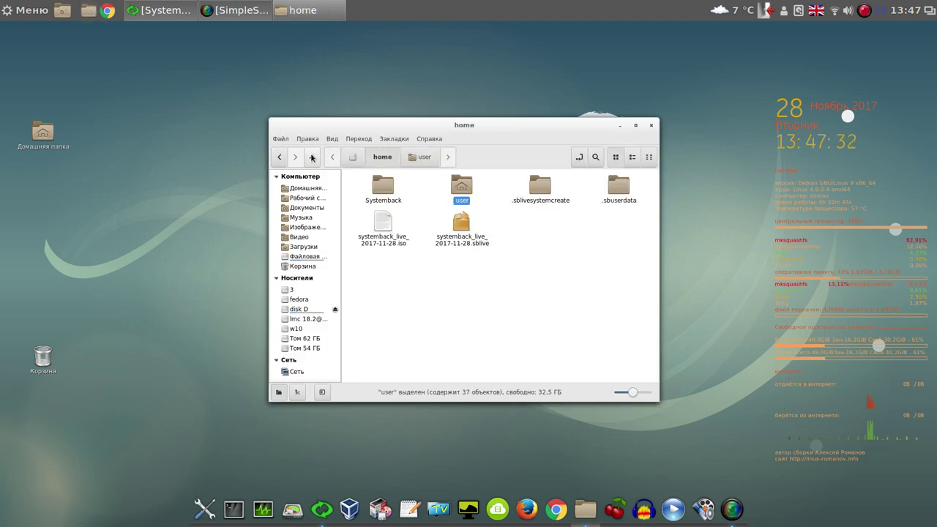
left_click(311, 157)
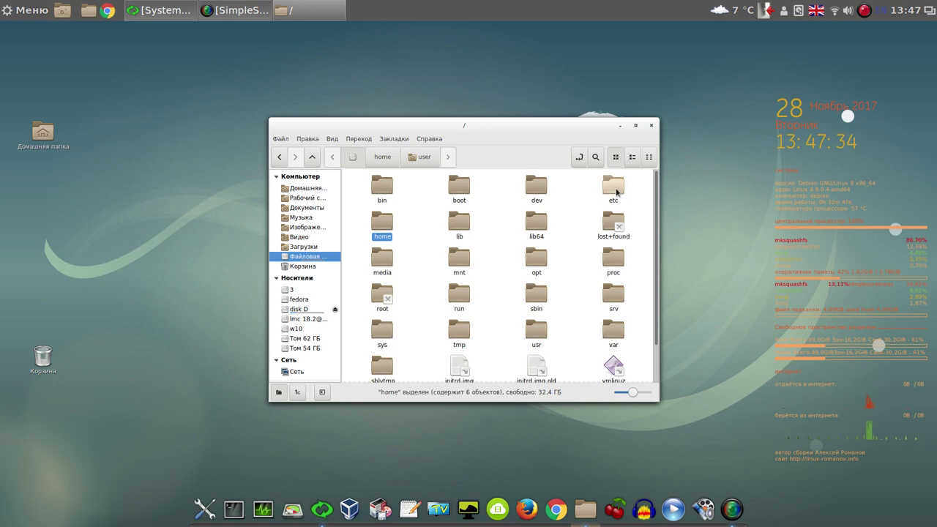
left_click(615, 189)
right_click(616, 190)
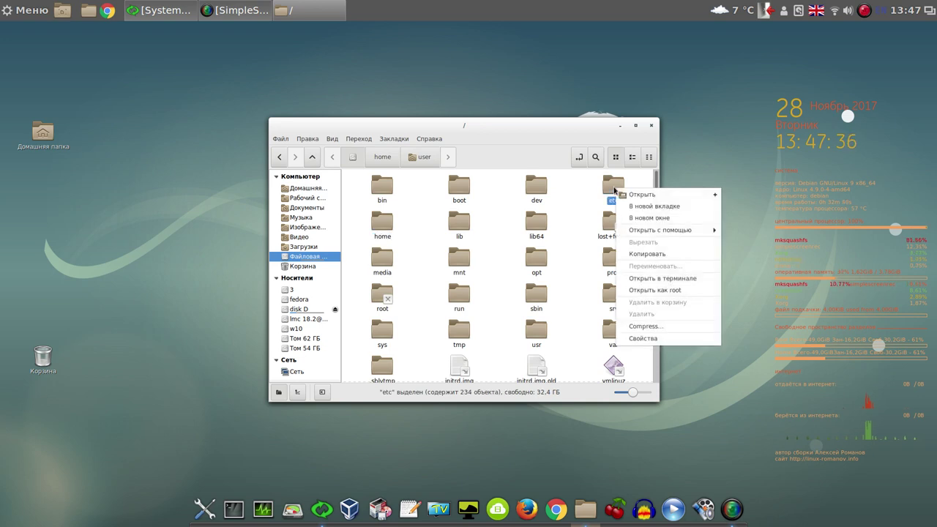
left_click(639, 195)
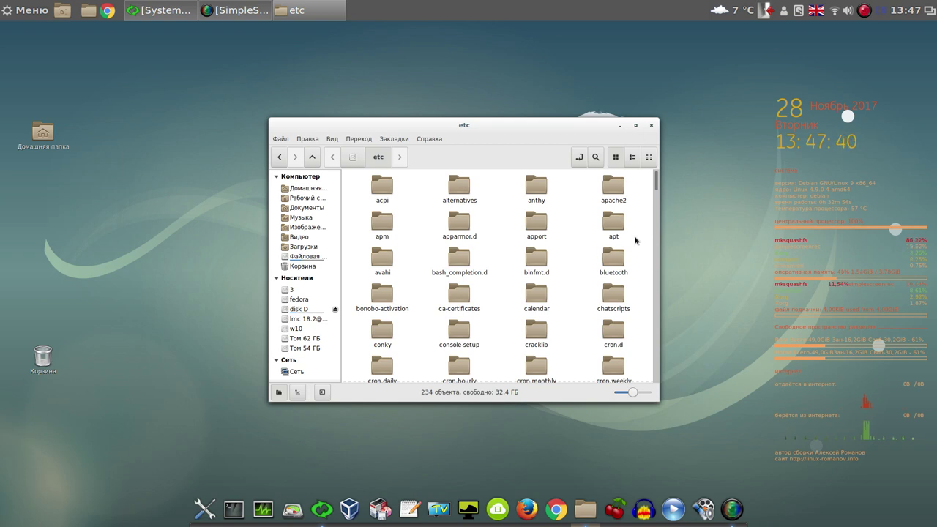
left_click_drag(659, 185, 658, 229)
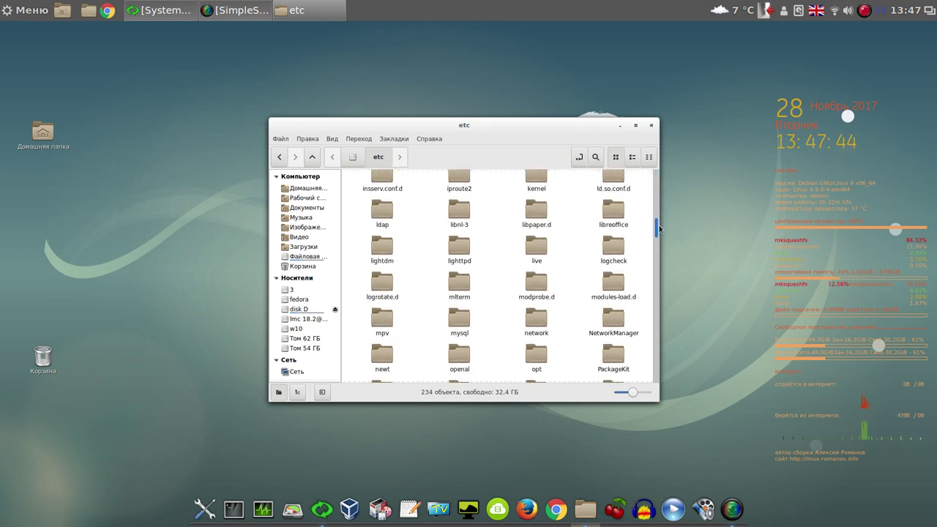
double_click(614, 322)
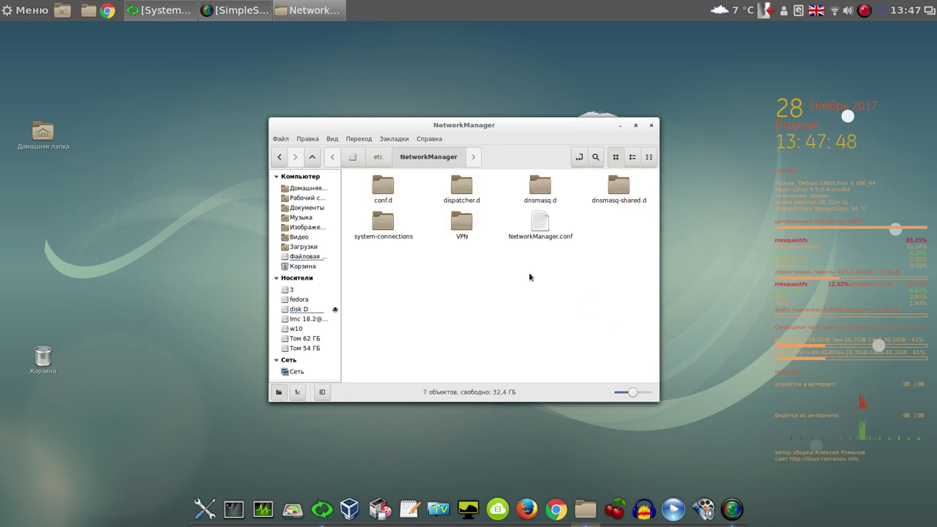
double_click(544, 224)
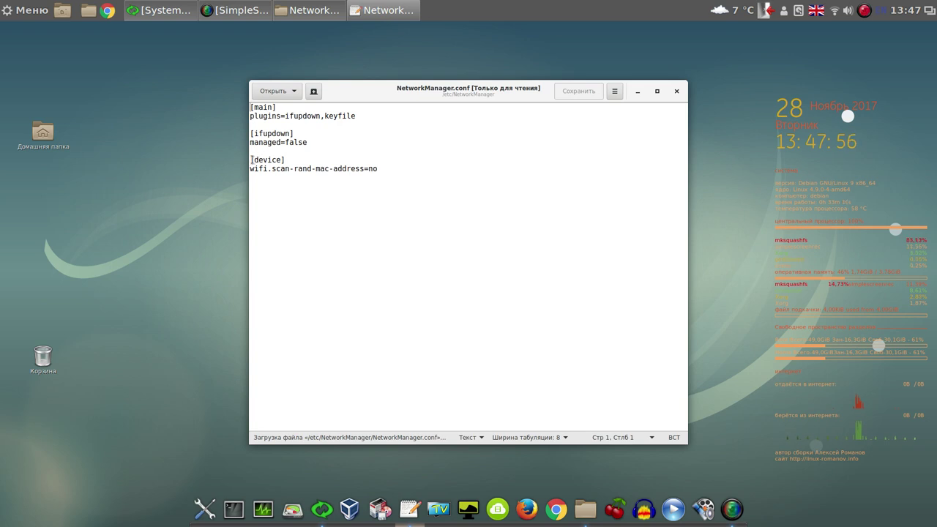
Highlight the [device] section with the line wifi.scan-rand-mac-address=no for review, and clear the selection
left_click_drag(251, 160, 291, 178)
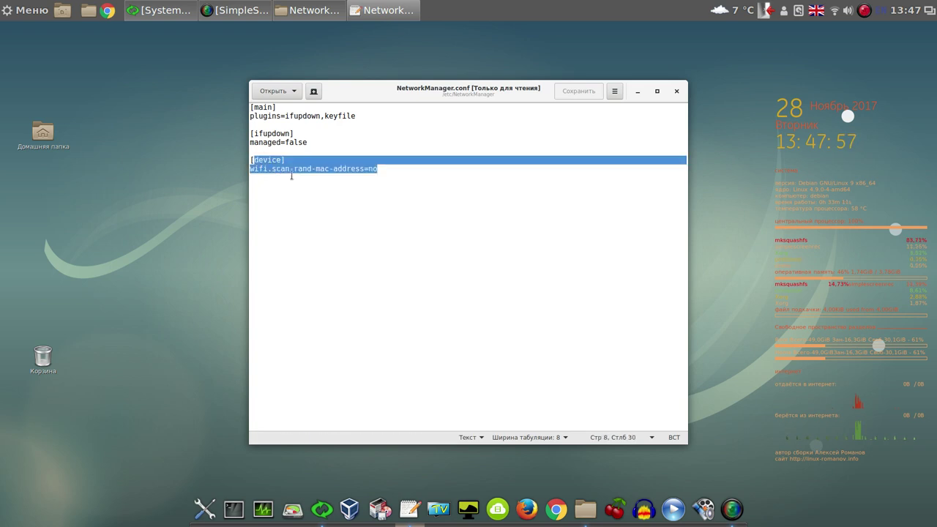
left_click(386, 169)
left_click_drag(386, 169, 238, 163)
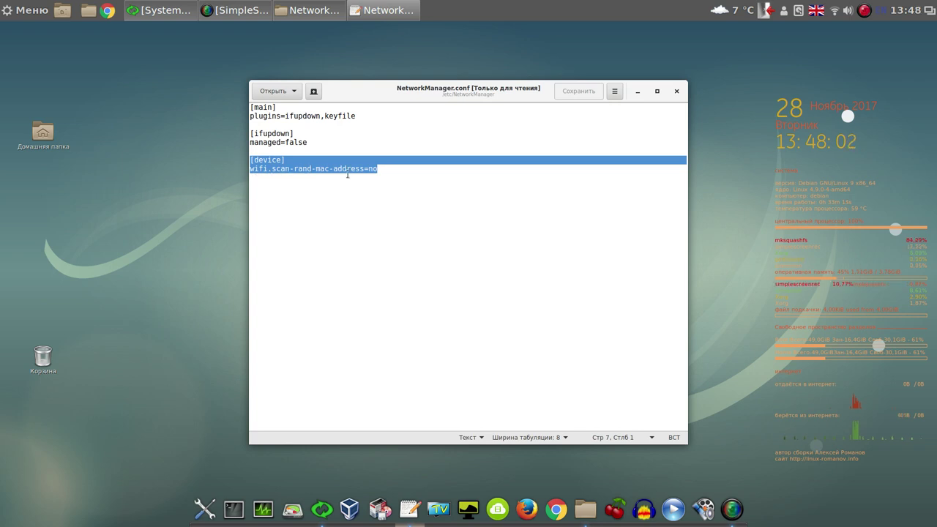
left_click(393, 169)
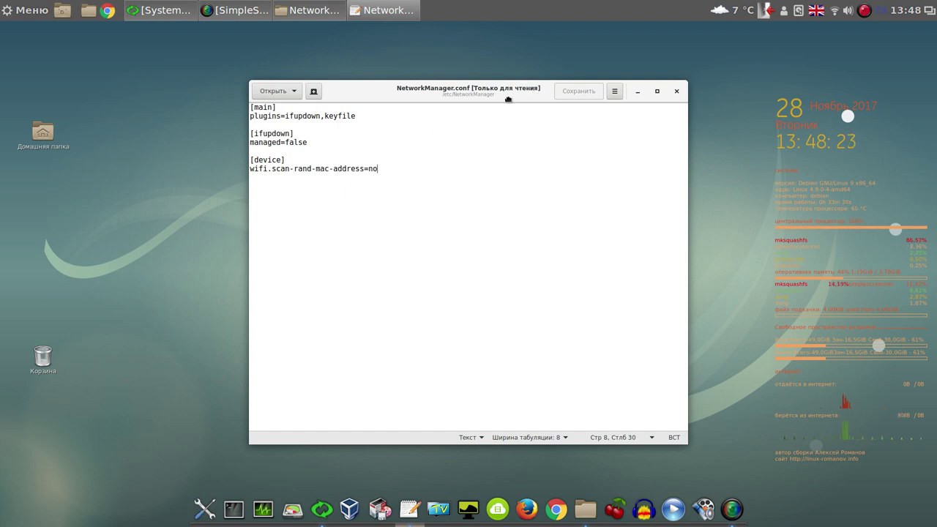
Place the configuration file beside its NetworkManager folder for review, and close both windows
left_click_drag(531, 88, 333, 150)
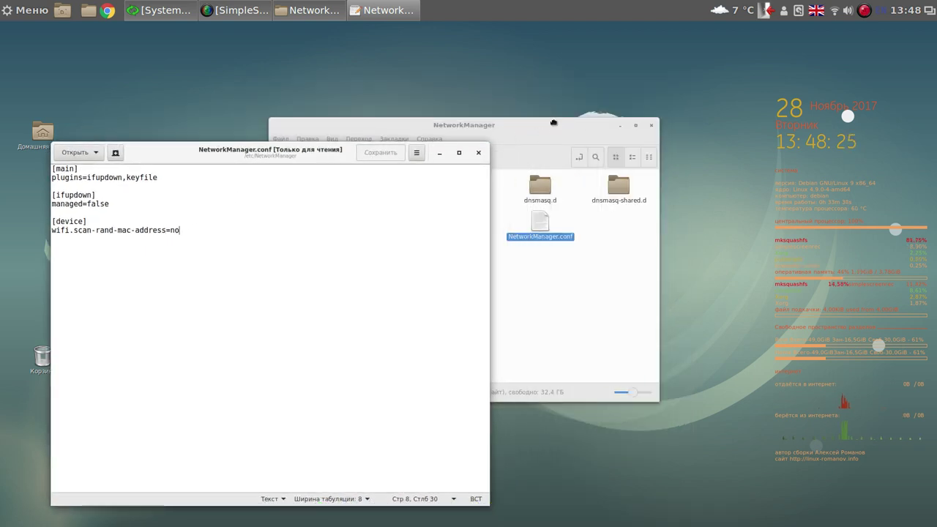
left_click(554, 126)
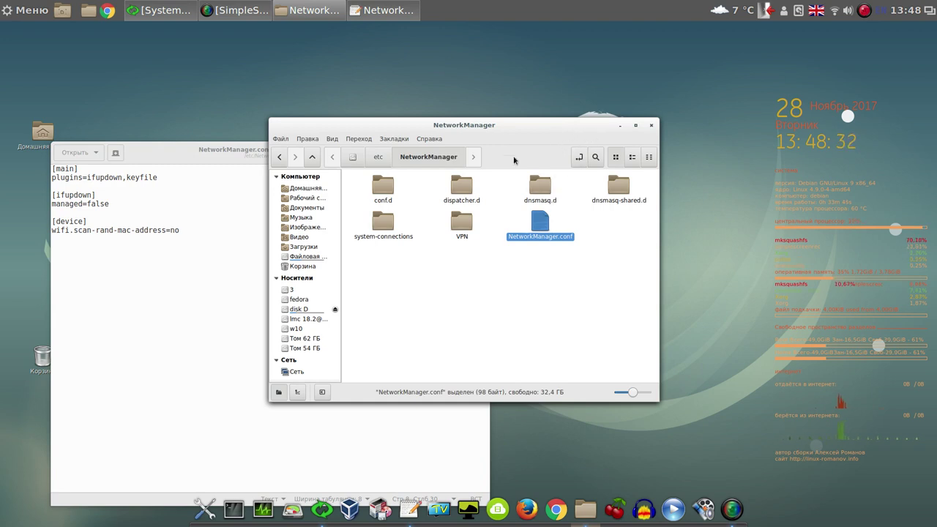
left_click(196, 232)
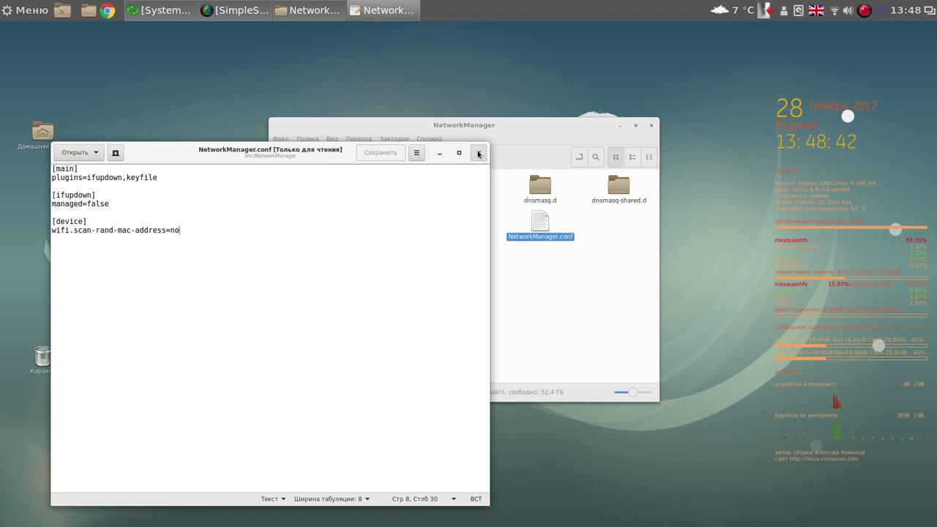
left_click(479, 154)
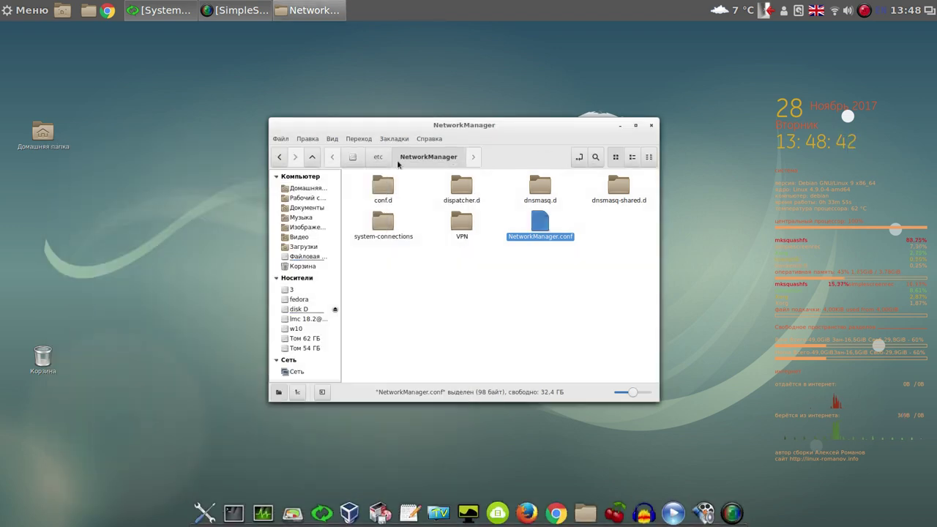
left_click(652, 128)
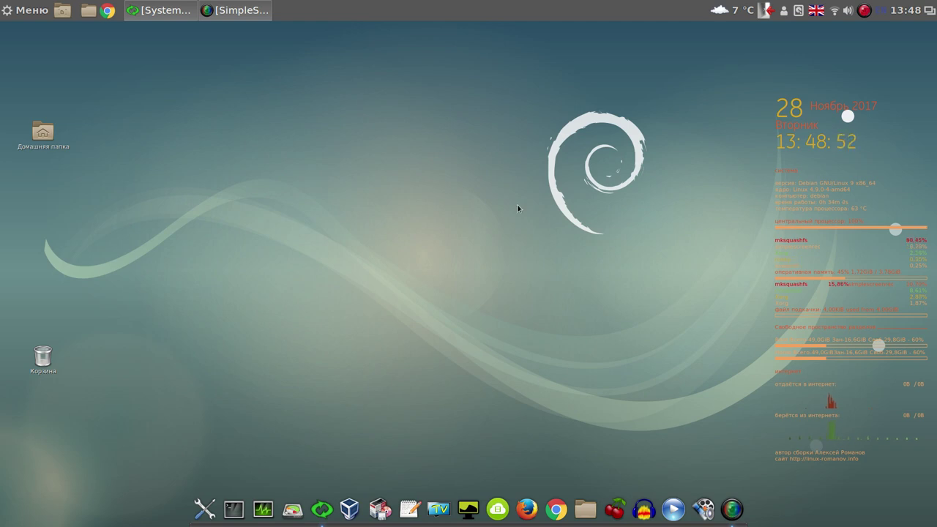
Check the progress of the Live system creation in Systemback and minimize its window
left_click(323, 512)
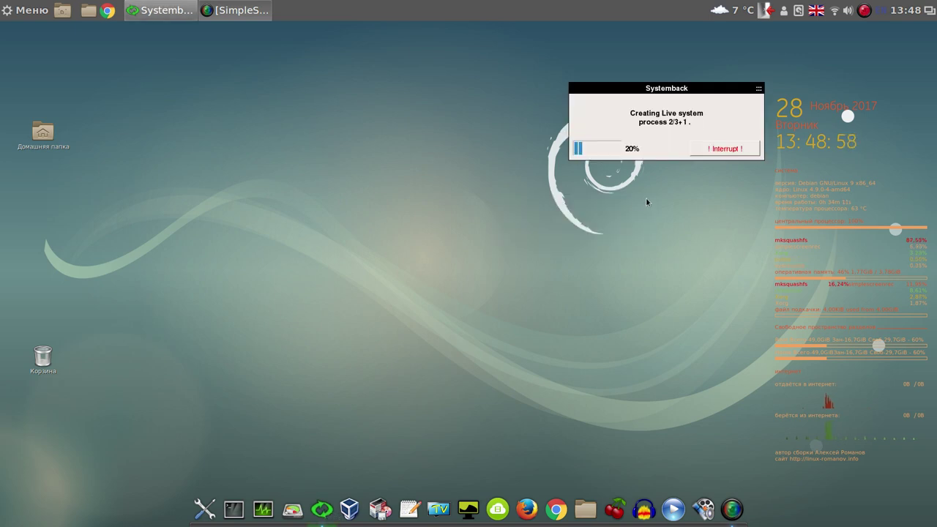
left_click(753, 93)
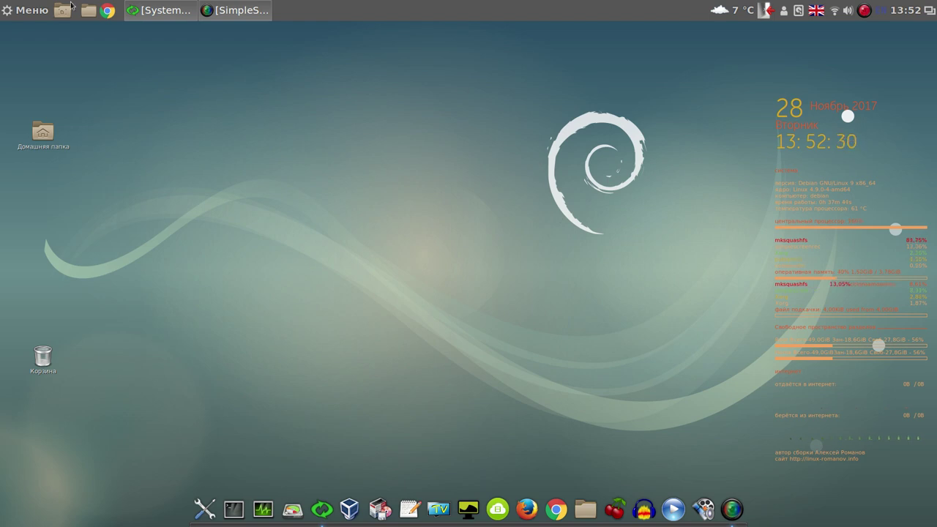
Launch Super-Boot-Manager from the administration applications and authorize it with the root password
left_click(34, 11)
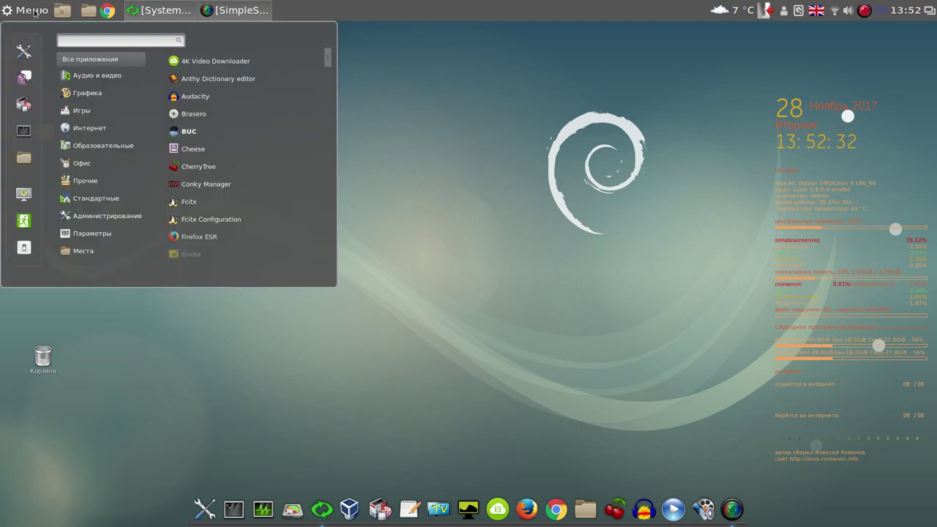
mouse_move(108, 218)
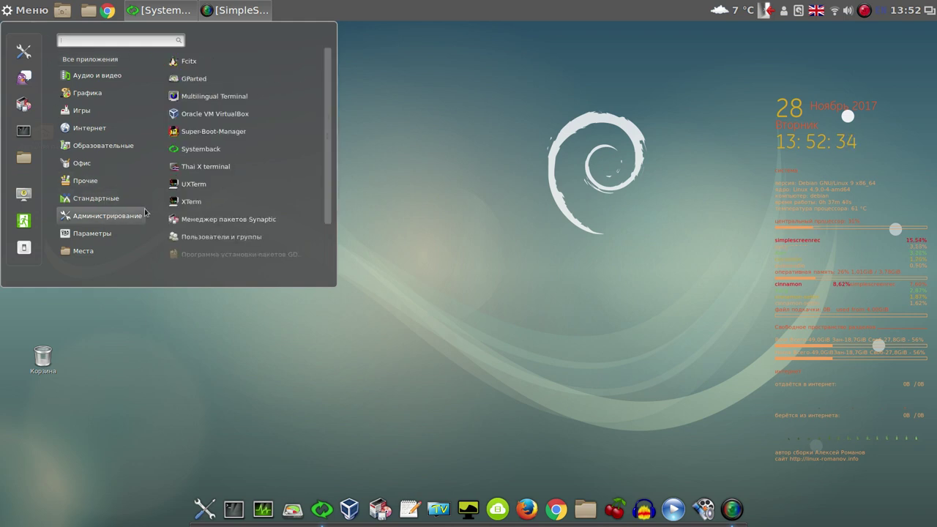
left_click(238, 133)
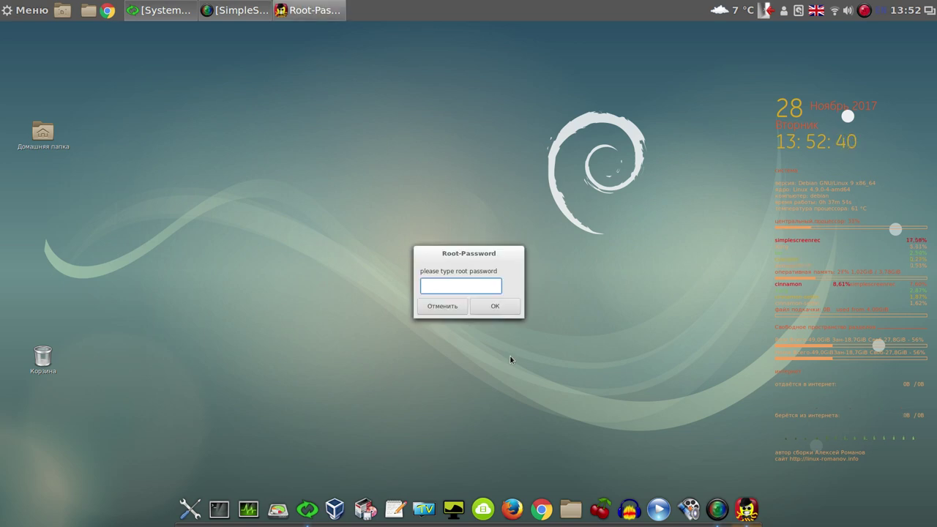
type("•")
key("Return")
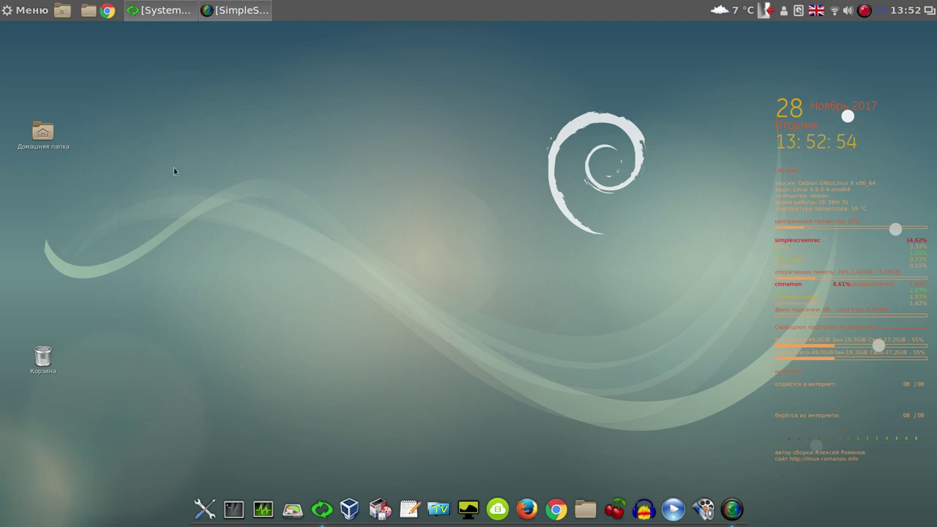
Launch Super-Boot-Manager again and keep its launcher permanently in the dock
left_click(31, 12)
mouse_move(100, 216)
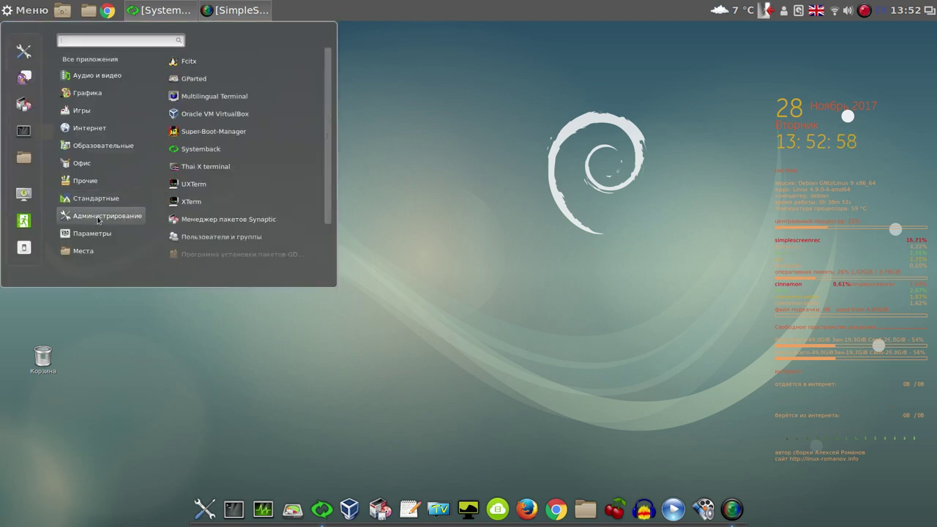
left_click(213, 132)
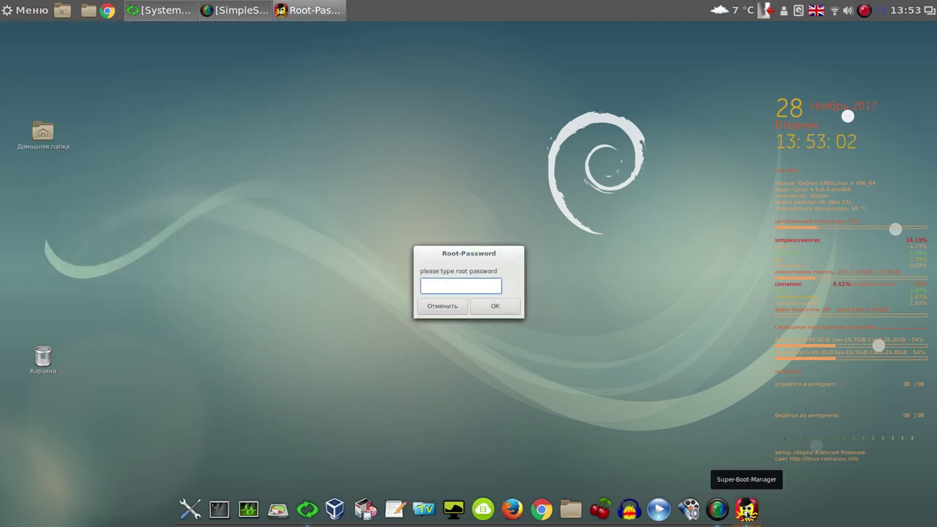
right_click(747, 511)
left_click(740, 474)
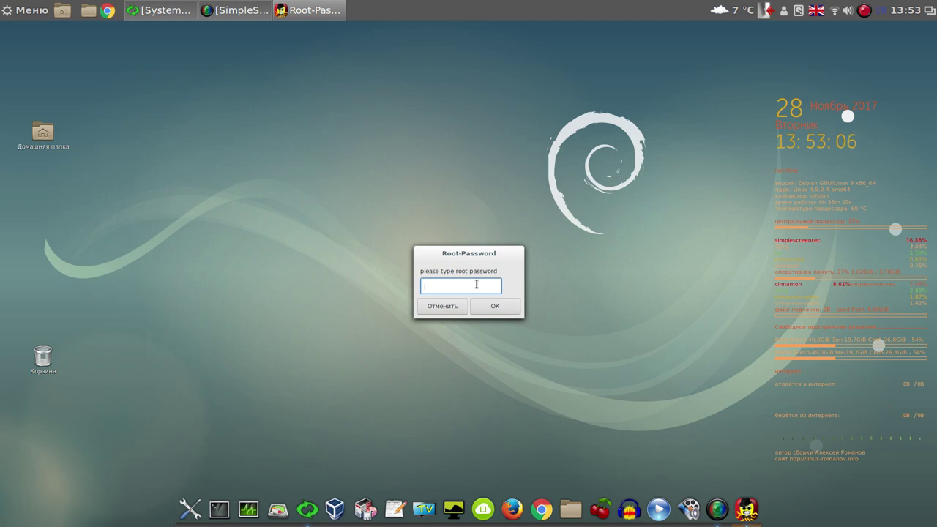
Authorize Super-Boot-Manager with the root password and move its dock launcher between Systemback and VirtualBox
type("*")
key("Return")
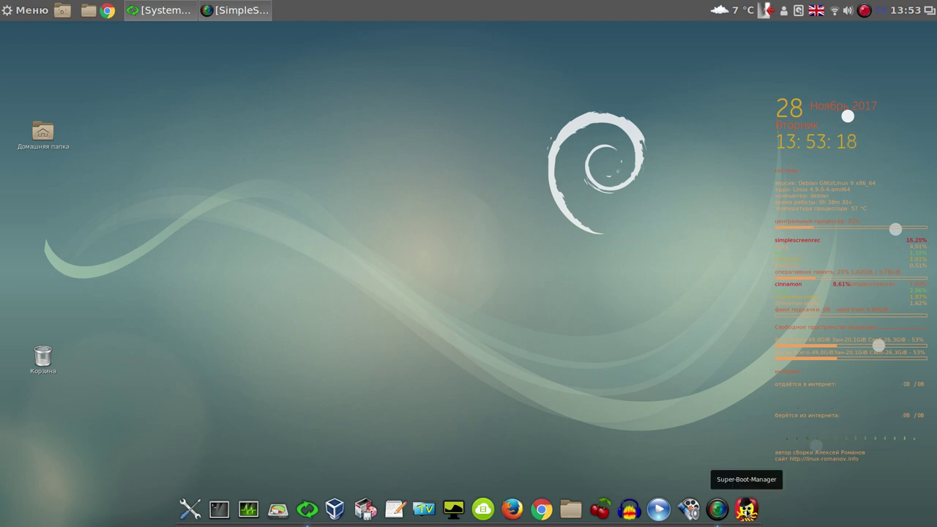
left_click_drag(732, 511, 335, 511)
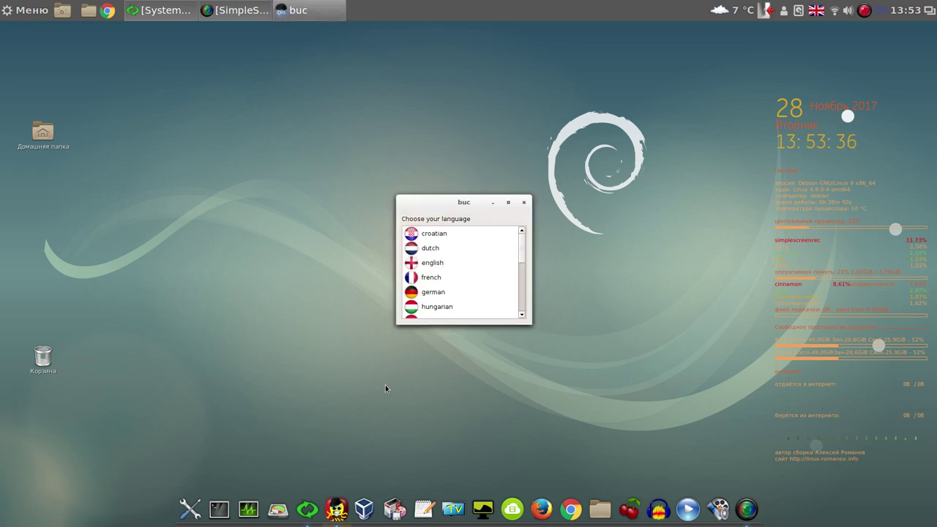
Choose English as the Super-Boot-Manager language and force the unresponsive language window to quit
left_click(437, 264)
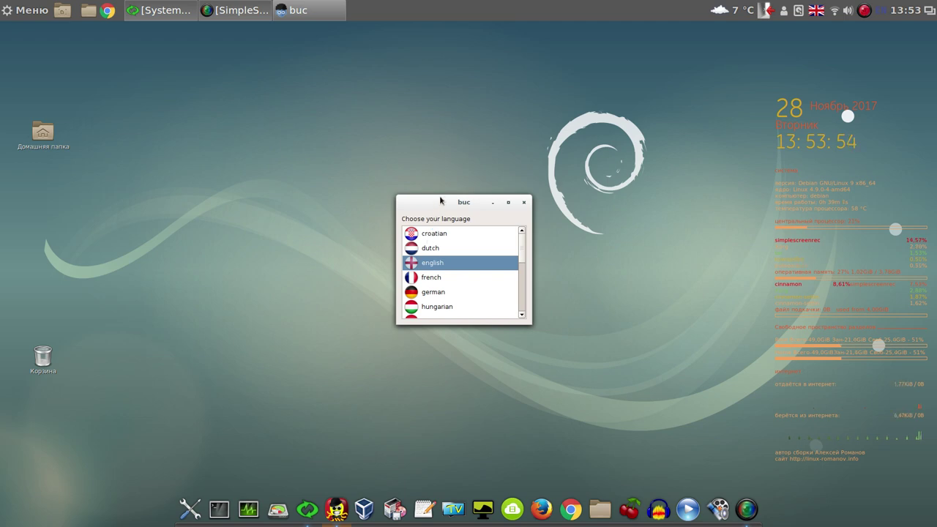
left_click_drag(440, 200, 184, 115)
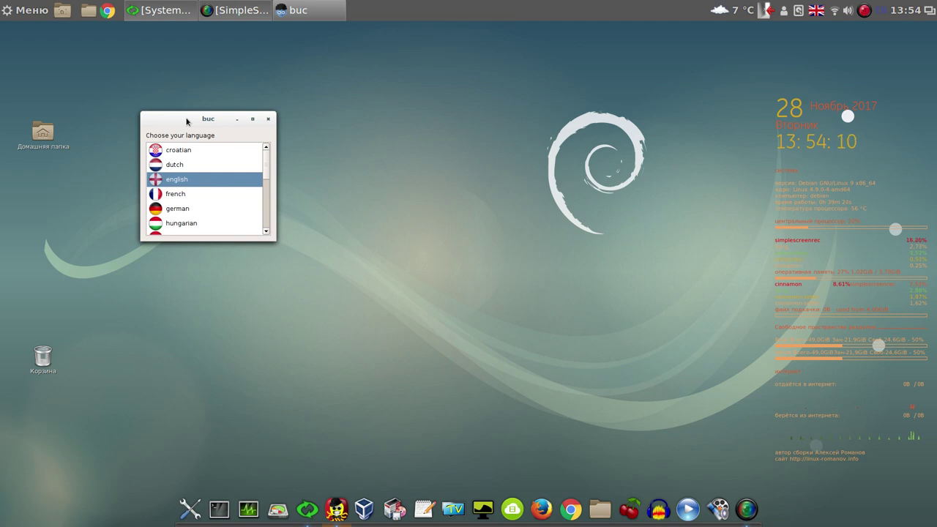
left_click(268, 119)
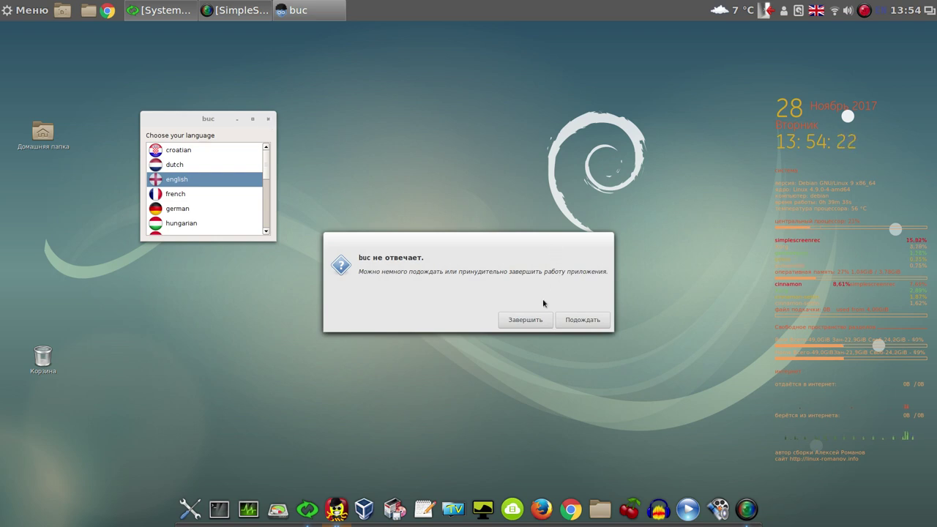
left_click(533, 320)
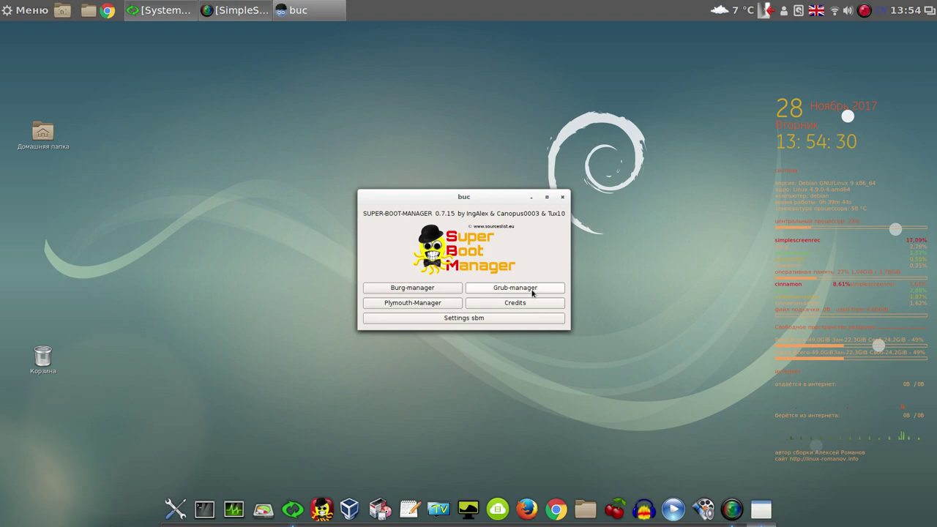
Open Grub-manager from Super-Boot-Manager and force the unresponsive main window to quit
left_click(533, 293)
left_click_drag(519, 193, 405, 180)
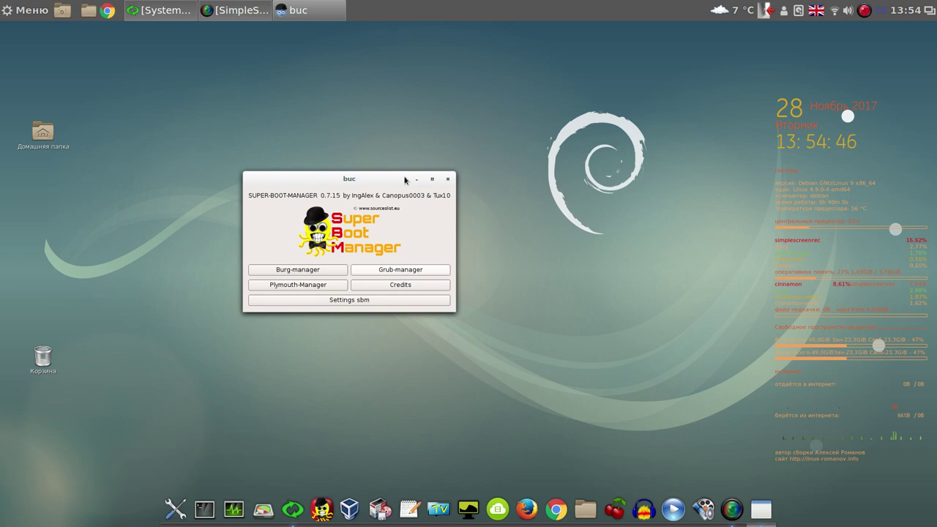
left_click(448, 180)
left_click(448, 180)
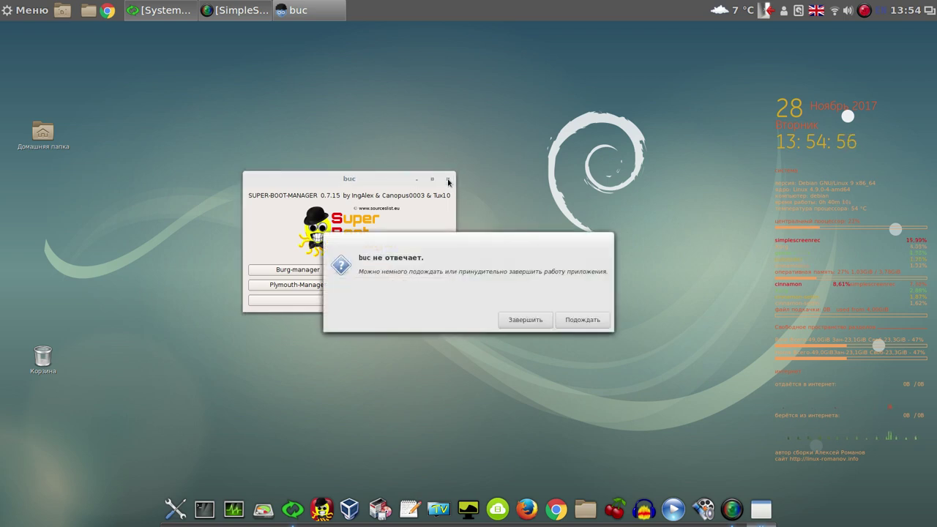
left_click(525, 320)
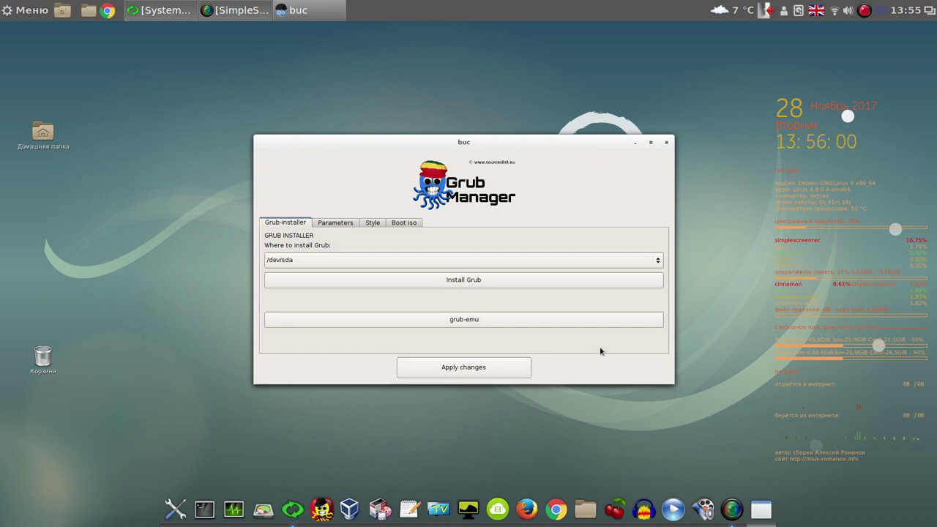
Try to run grub-emu from Grub Manager, and close its terminal and the Grub Manager window
left_click(572, 325)
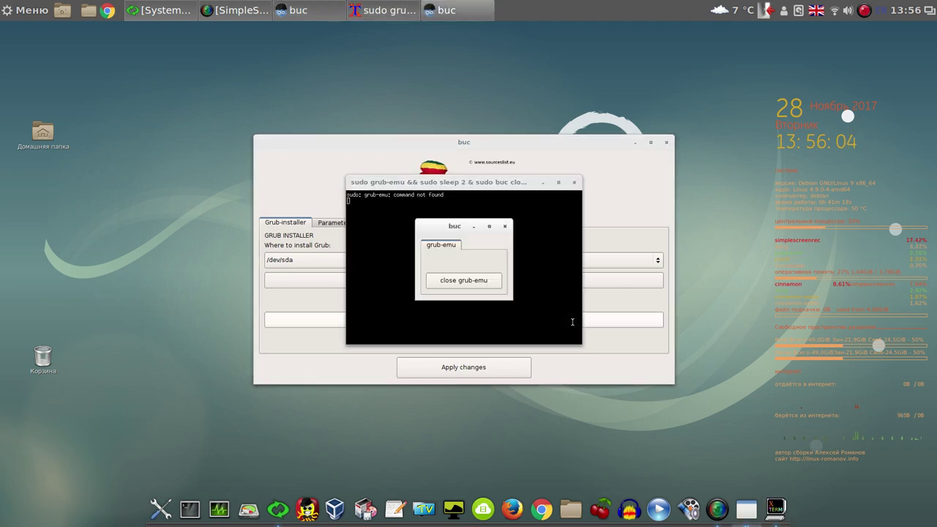
left_click(484, 281)
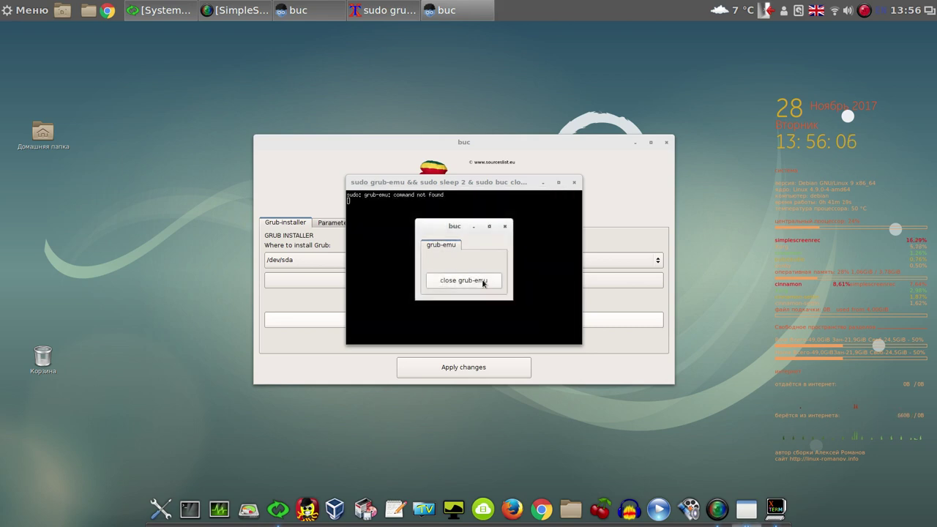
left_click(575, 182)
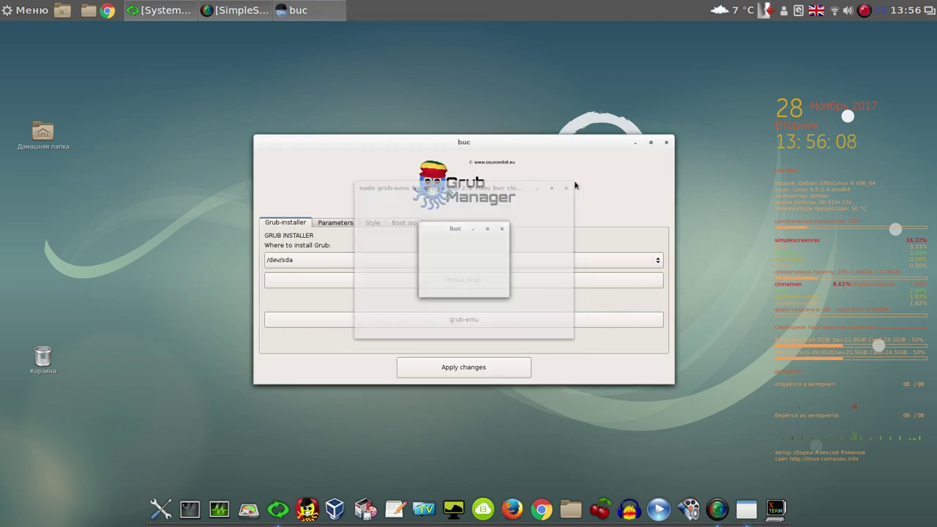
left_click(666, 143)
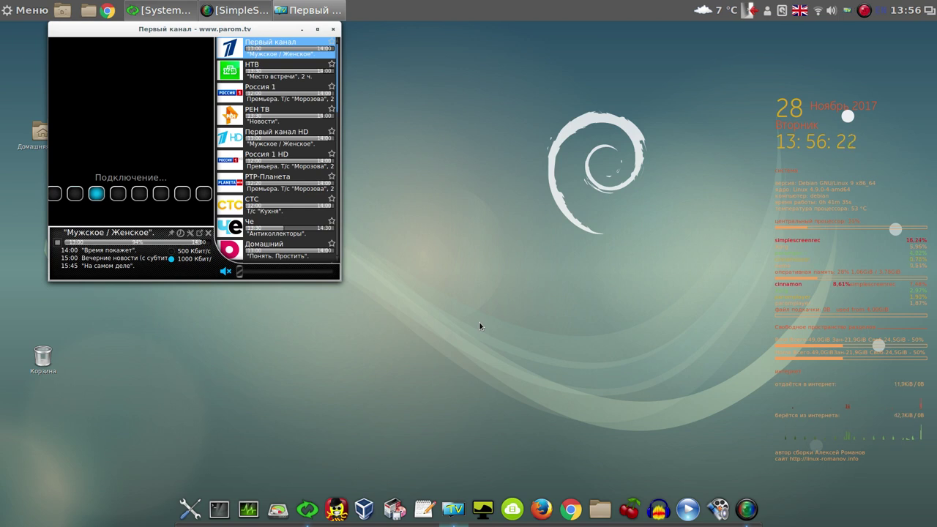
Set the stream of Первый канал to 500 Кбит/с in the TV player and close the player
left_click(172, 251)
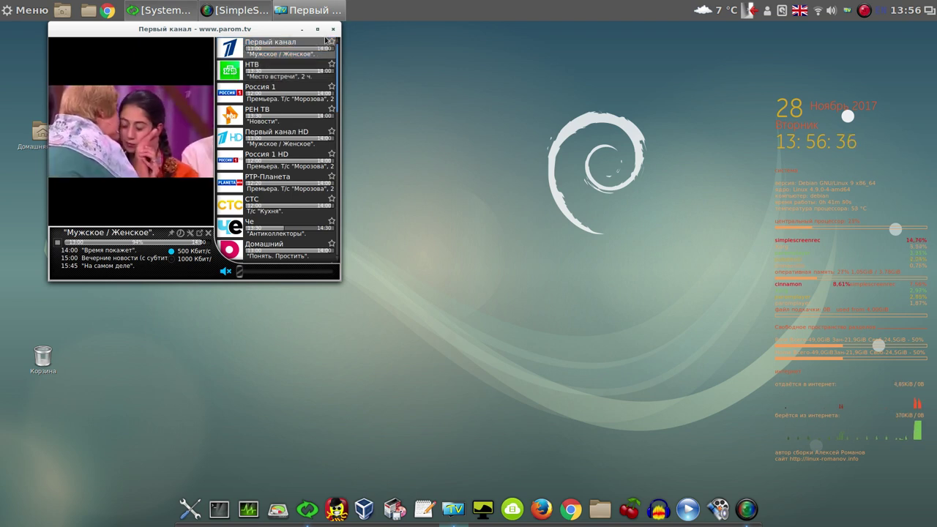
left_click(335, 31)
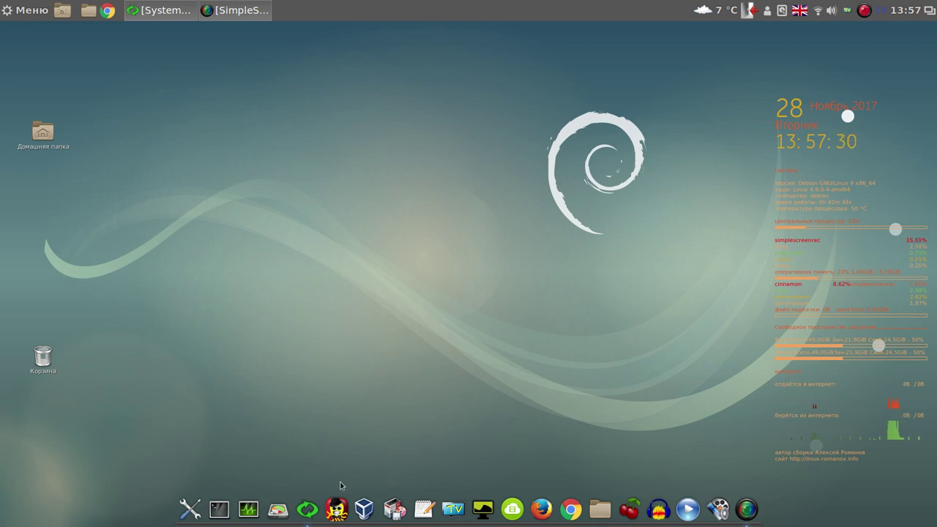
Dismiss Systemback's completion notice, select the created image systemback_live_2017-11-28_1, and close Systemback
left_click(311, 513)
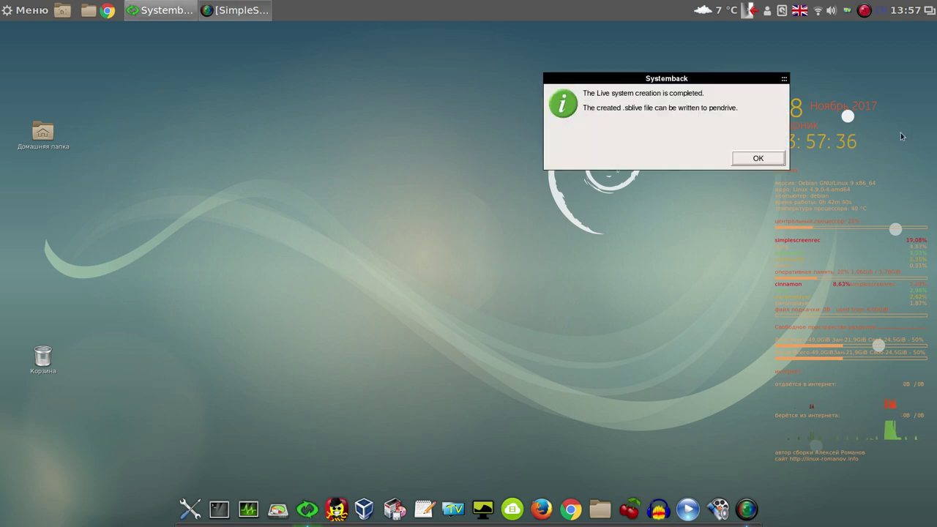
left_click(764, 159)
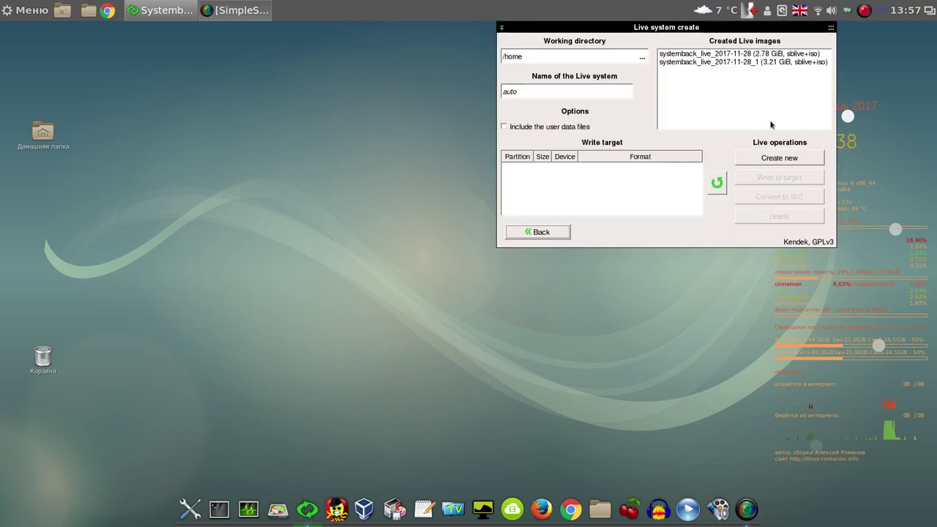
left_click(796, 63)
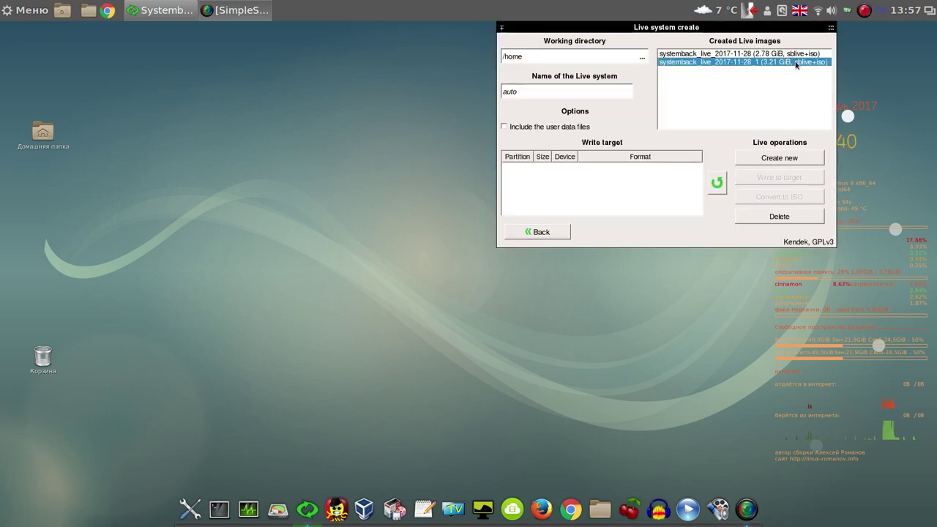
left_click_drag(784, 30, 638, 73)
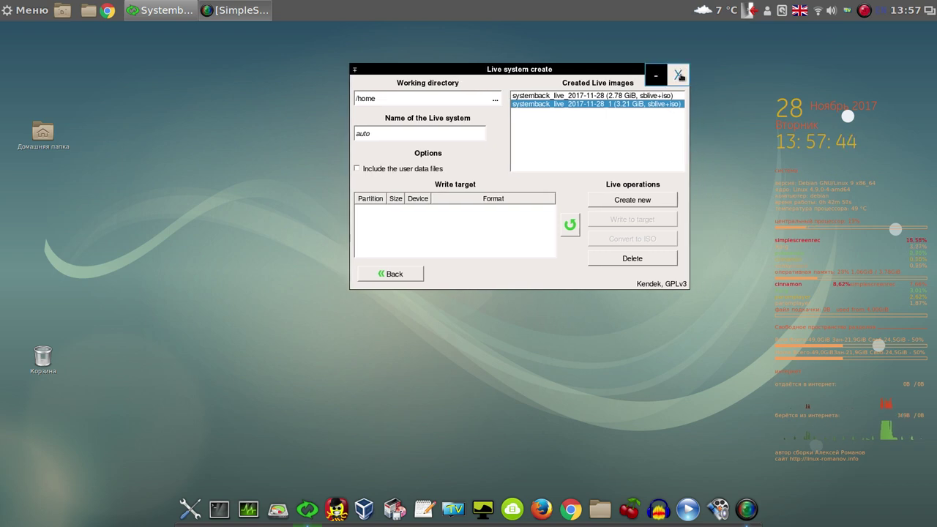
left_click(679, 74)
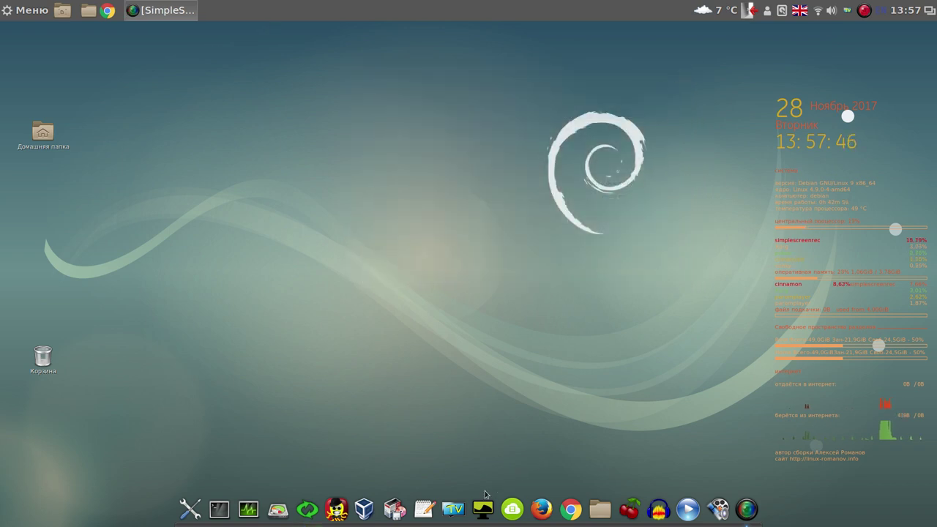
Switch to VirtualBox and load systemback_live_2017-11-28_1.iso from /home into the test machine's IDE optical drive
left_click(364, 509)
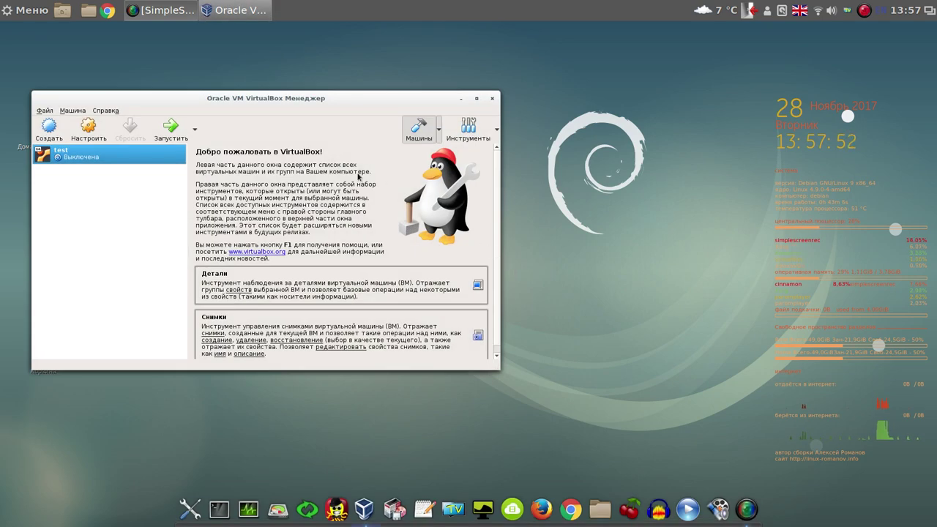
left_click(89, 130)
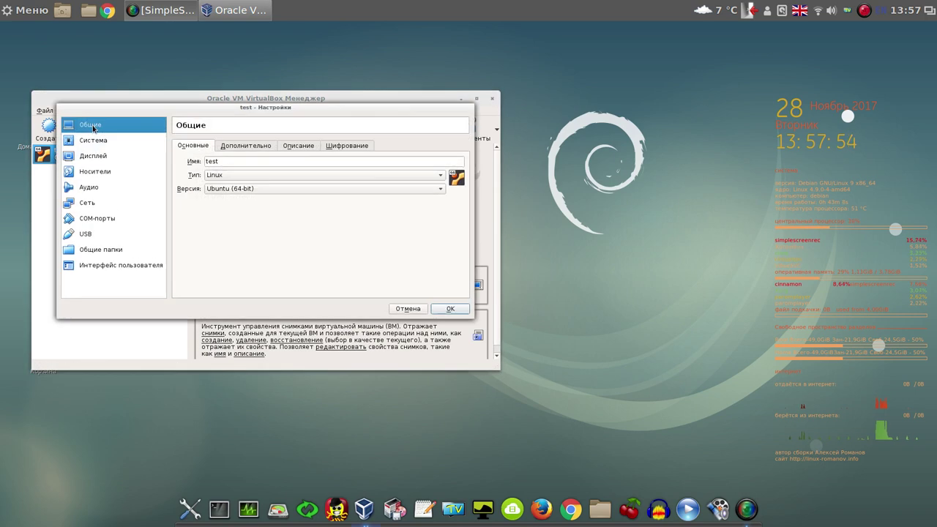
left_click(86, 172)
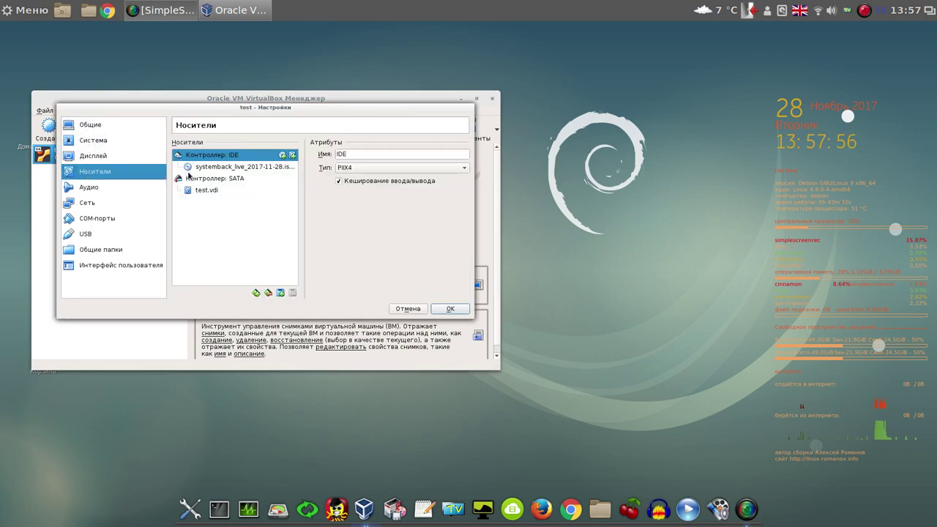
left_click(275, 167)
left_click(465, 156)
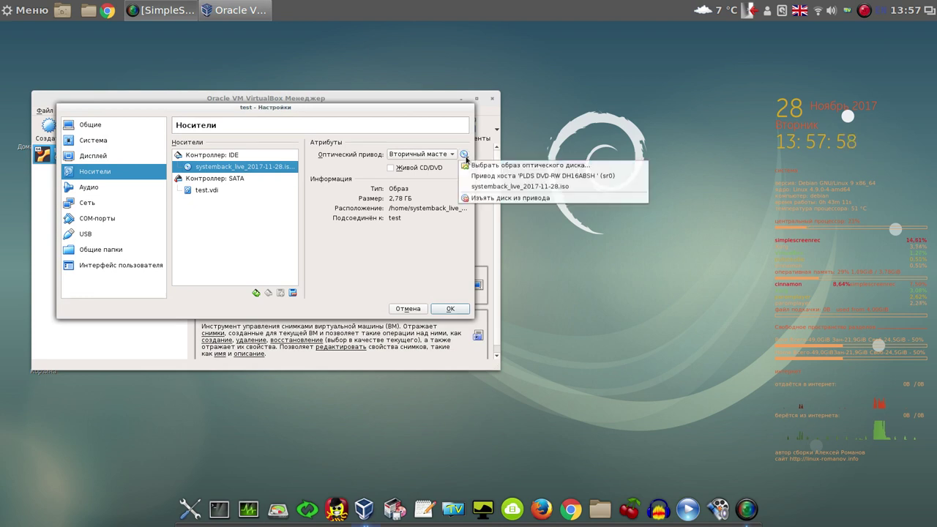
left_click(480, 165)
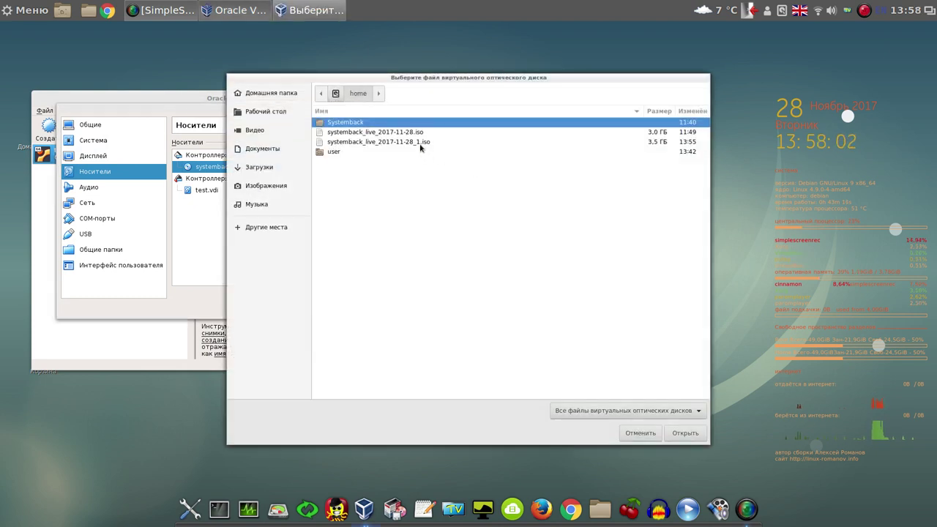
left_click(344, 144)
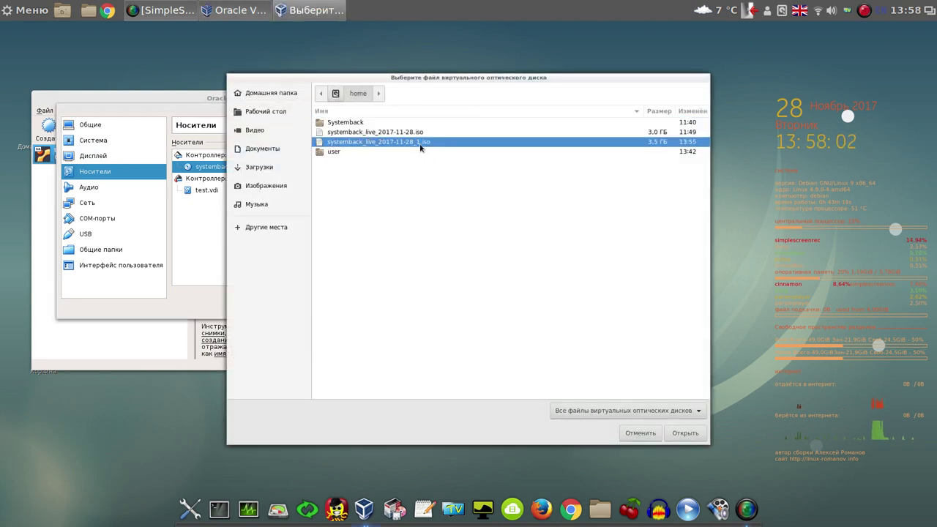
left_click(684, 434)
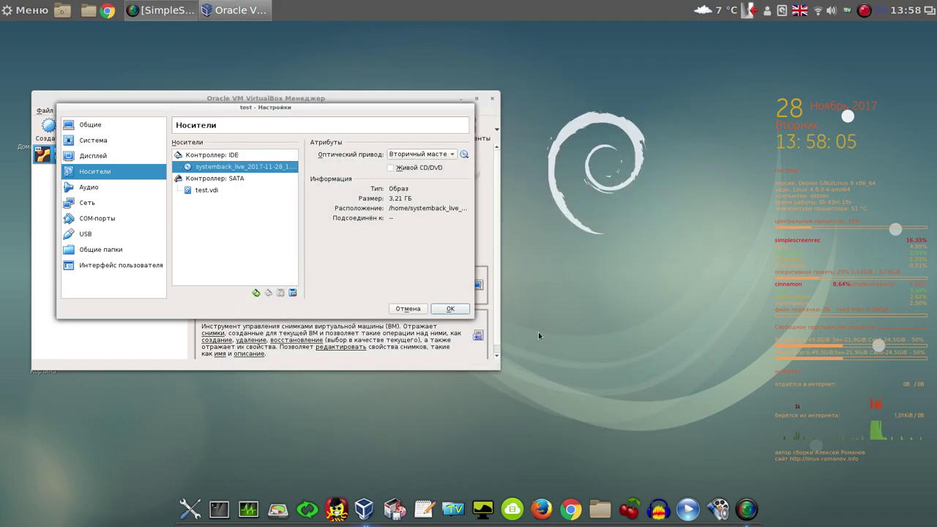
left_click(450, 308)
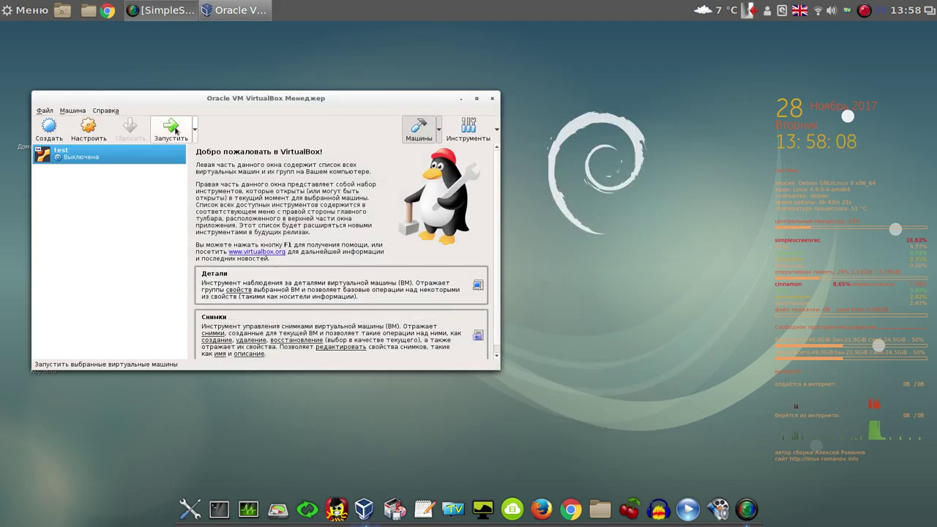
Start the test virtual machine, boot the Live system, and reposition the machine's window beside the manager
left_click(179, 141)
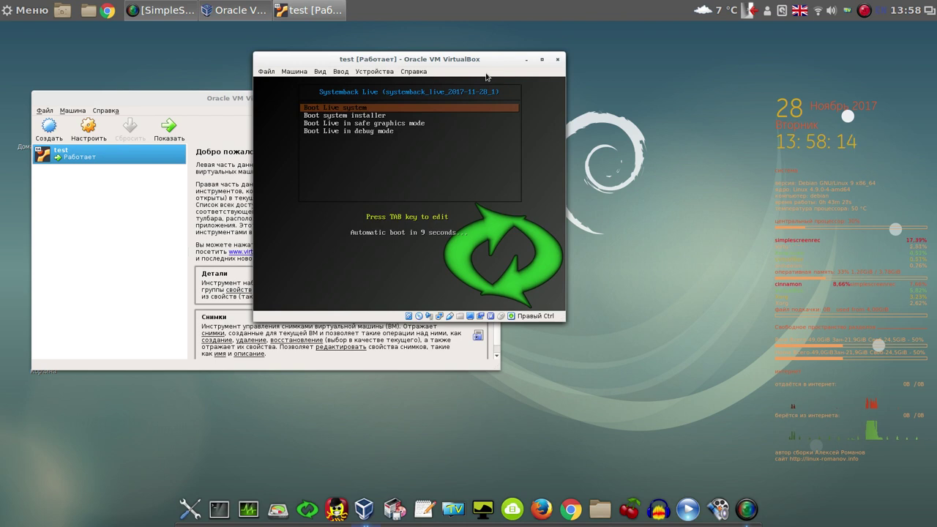
key("Return")
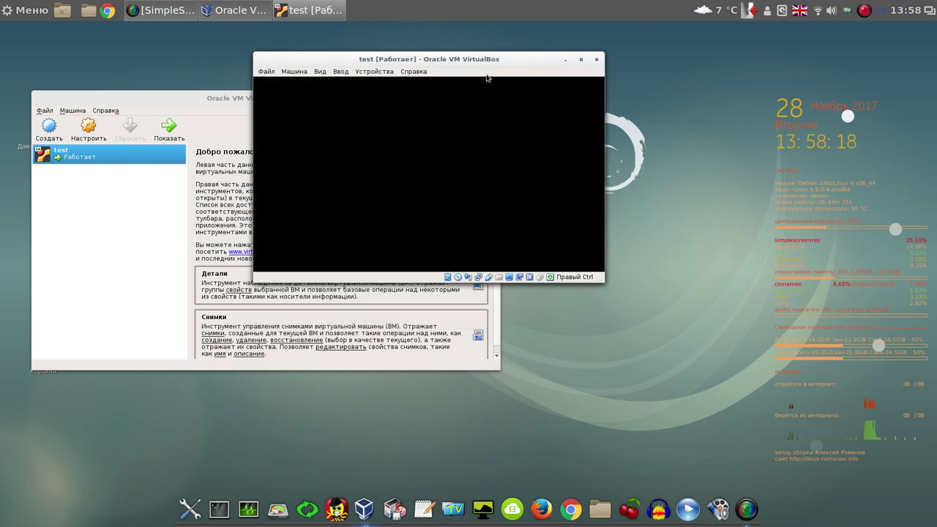
left_click_drag(535, 67, 788, 48)
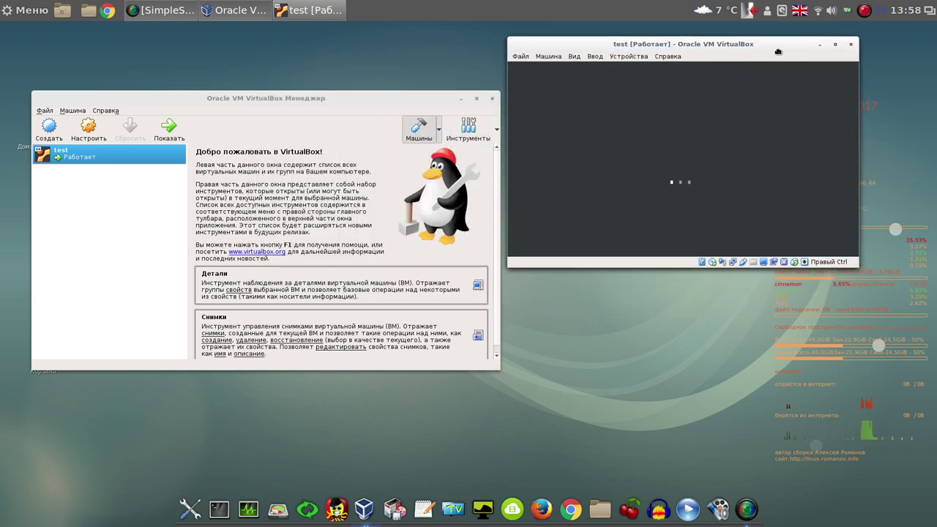
left_click_drag(781, 57, 647, 68)
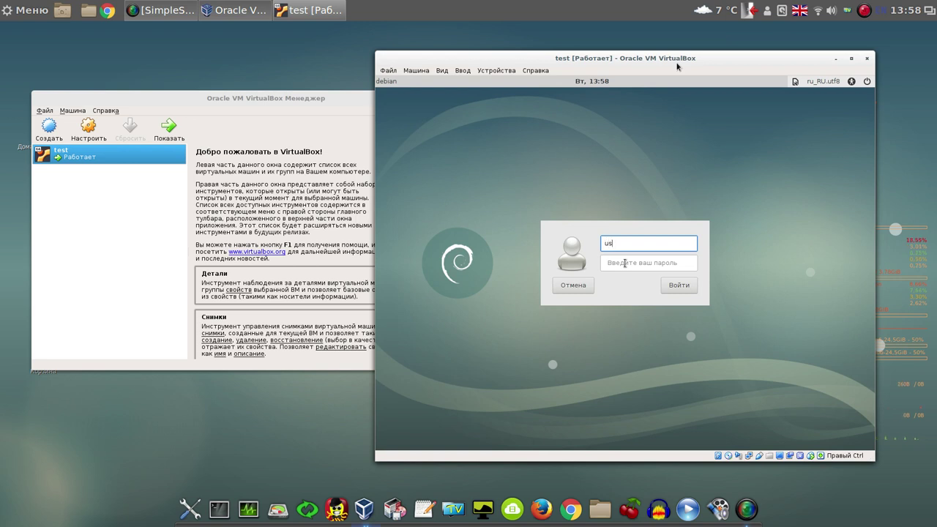
Log in to the Live system in the virtual machine as user with the account password
key("Tab")
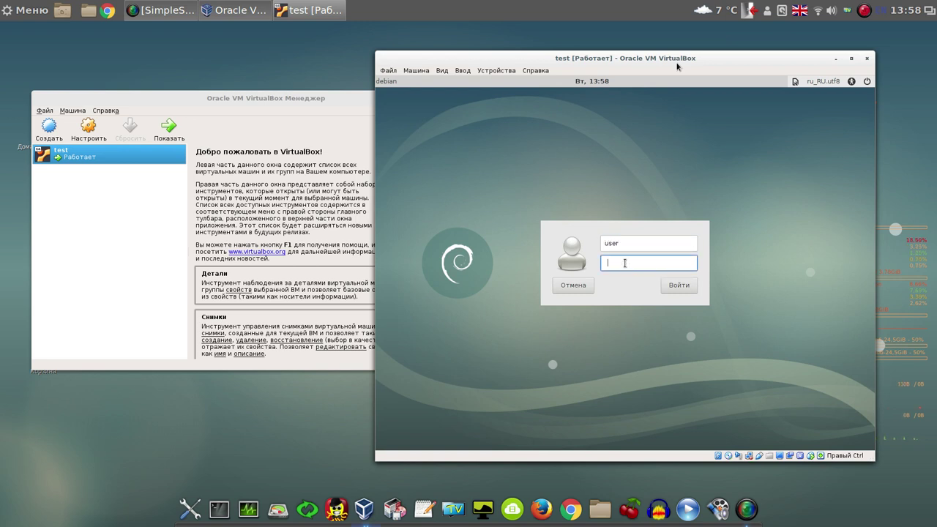
type("1")
key("Return")
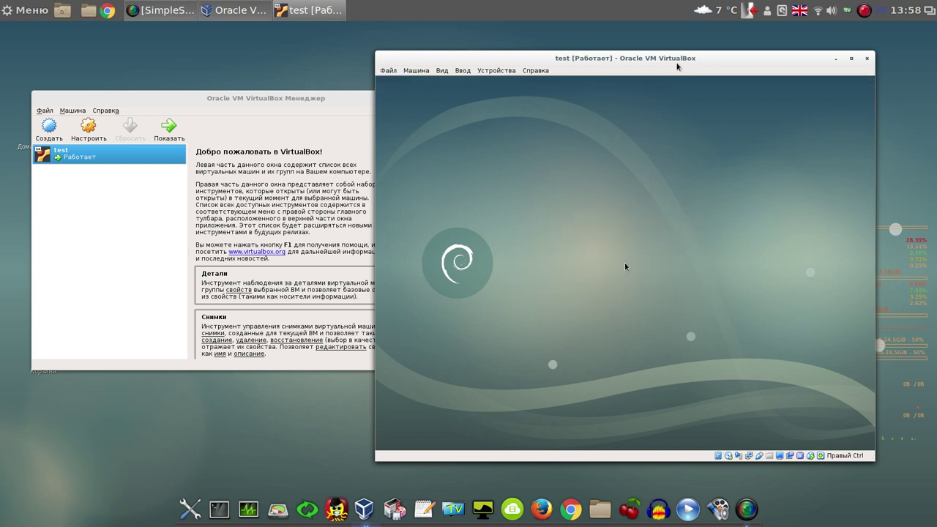
Move the virtual machine window clear of the host's desktop system monitor
left_click_drag(677, 67, 551, 60)
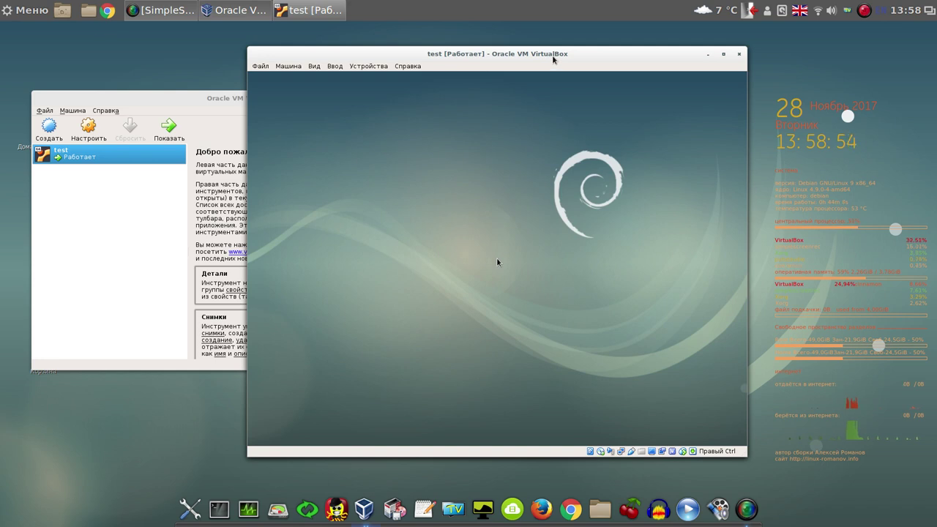
left_click_drag(553, 59, 472, 53)
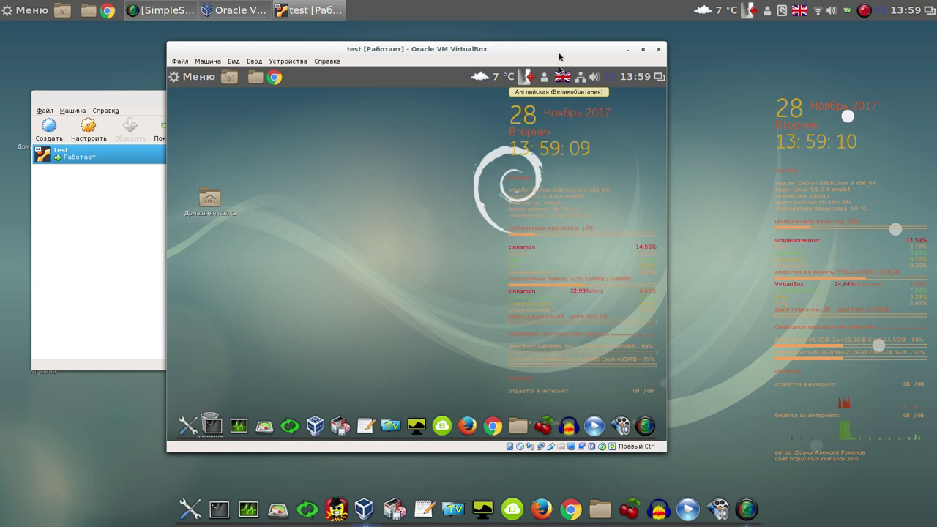
left_click_drag(559, 56, 481, 54)
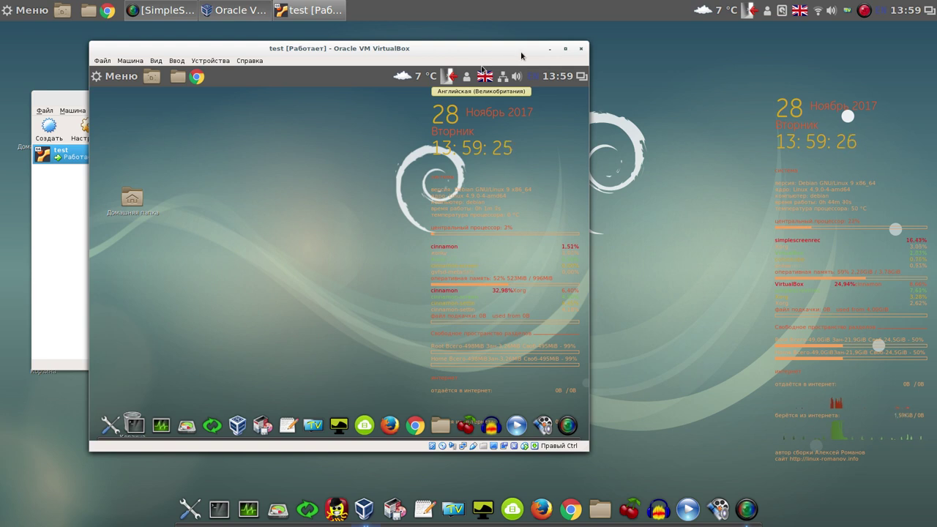
Power off the test virtual machine and close the VirtualBox manager
left_click(582, 49)
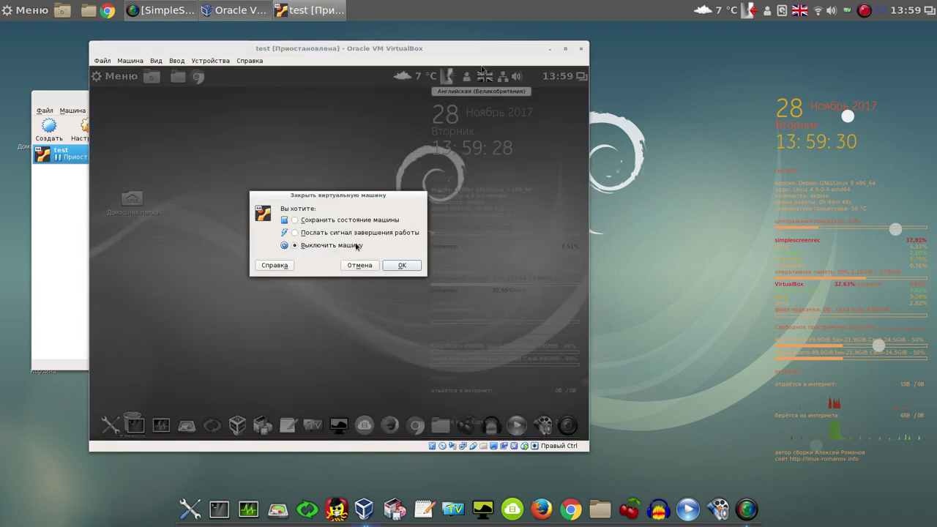
left_click(404, 266)
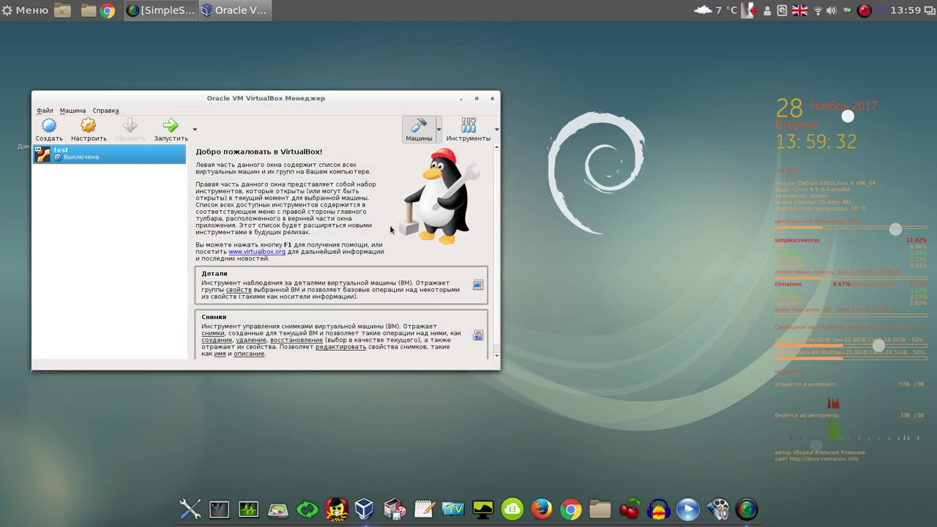
left_click(493, 100)
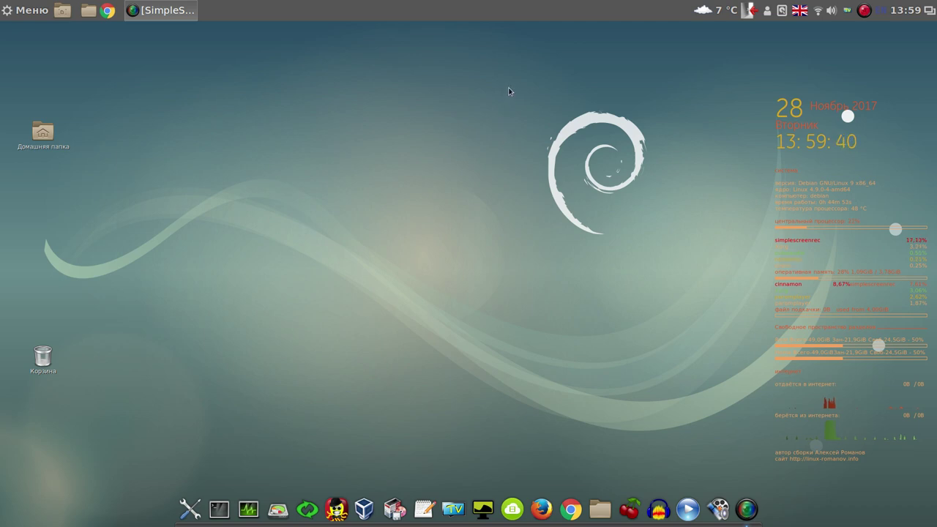
Quit the background application whose small green indicator sits between the volume and screen recorder indicators
right_click(846, 12)
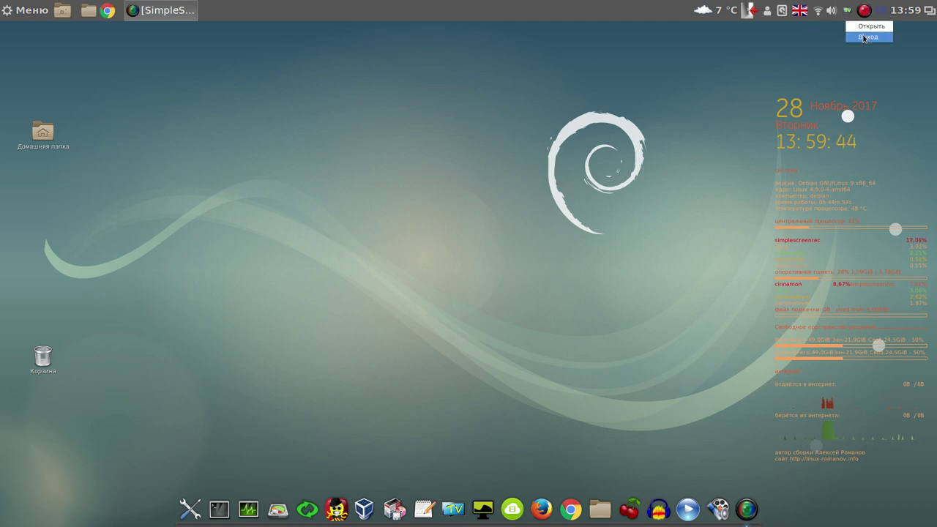
left_click(865, 38)
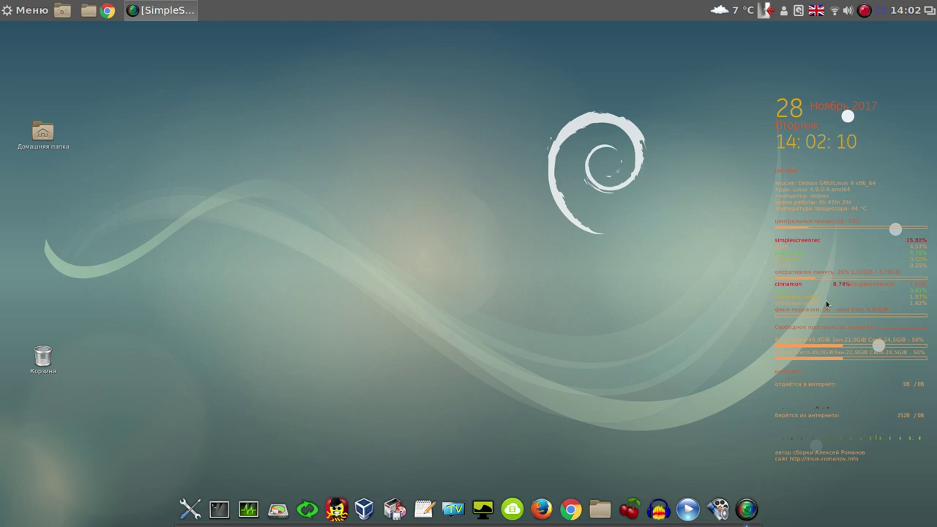
left_click(865, 10)
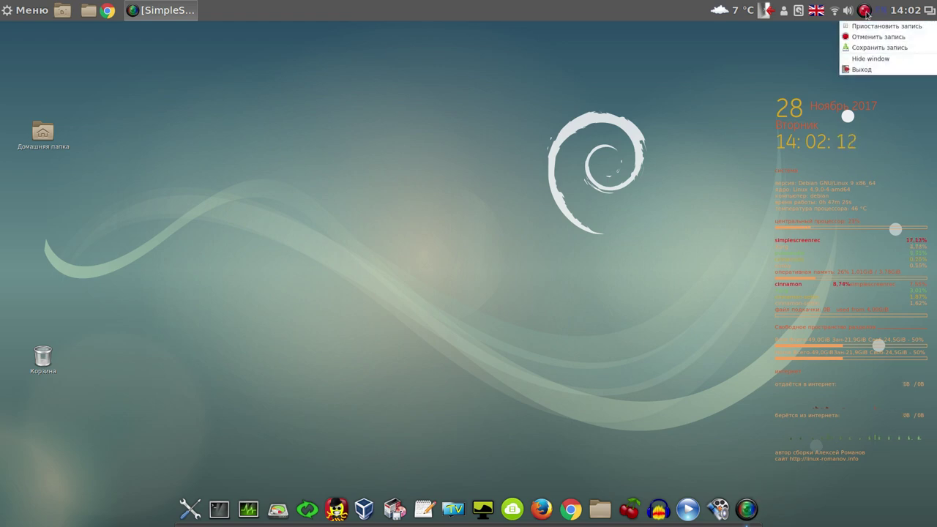